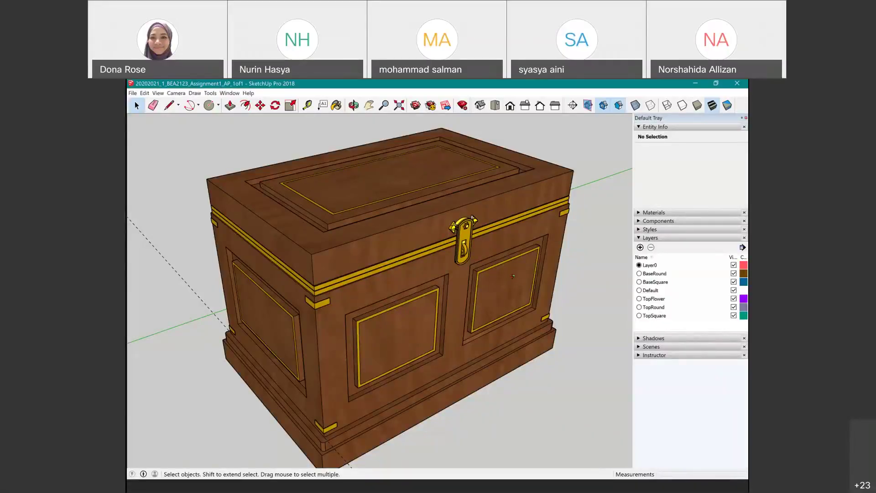
- Orbit and pan so the chest faces the camera, briefly snapping to the Right view
middle_drag(513, 276, 397, 292)
scroll(456, 310, up, 2)
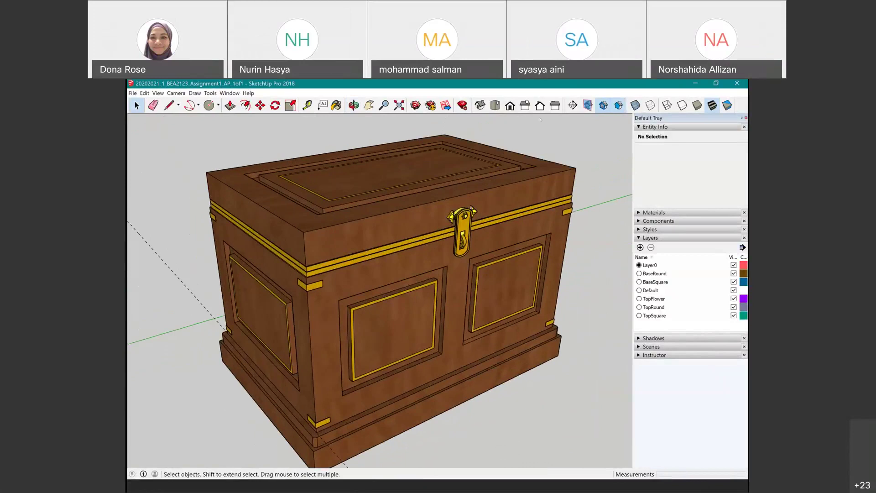
scroll(507, 235, down, 3)
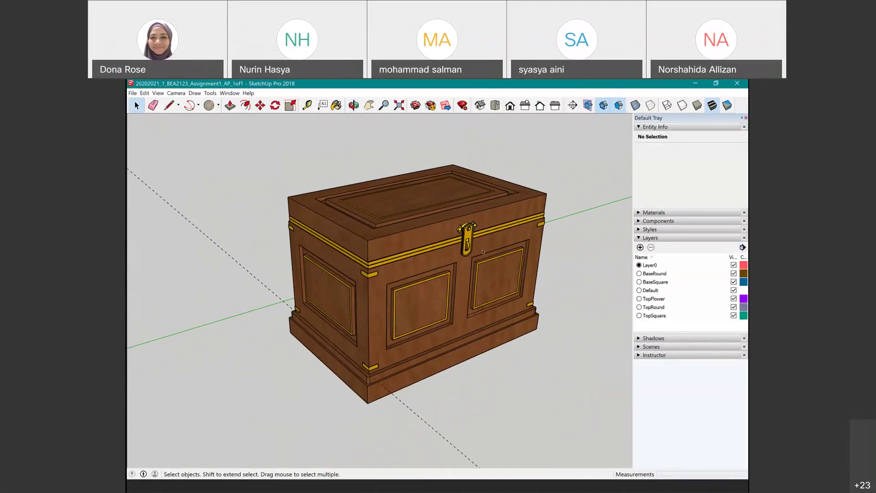
middle_drag(483, 252, 461, 248)
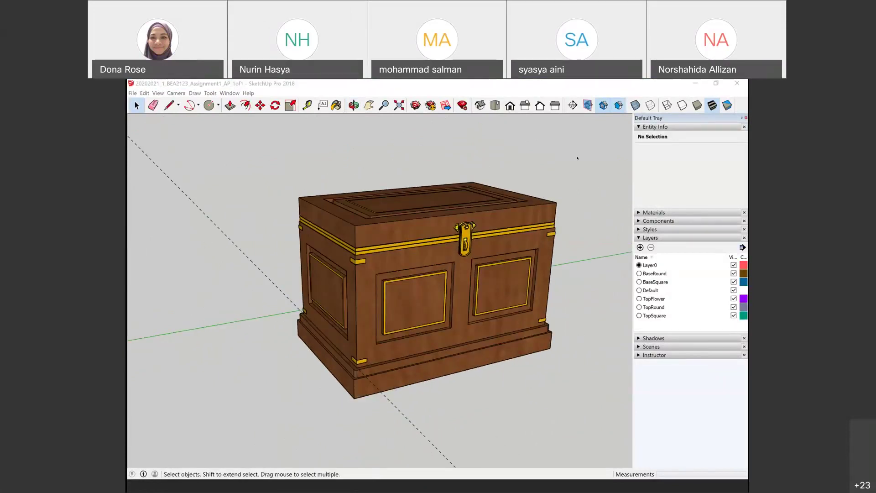
middle_drag(551, 177, 380, 296)
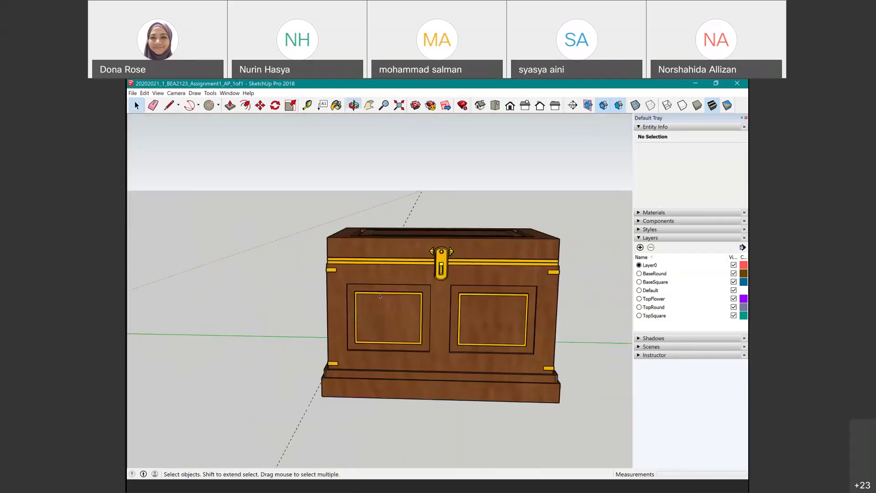
click(525, 105)
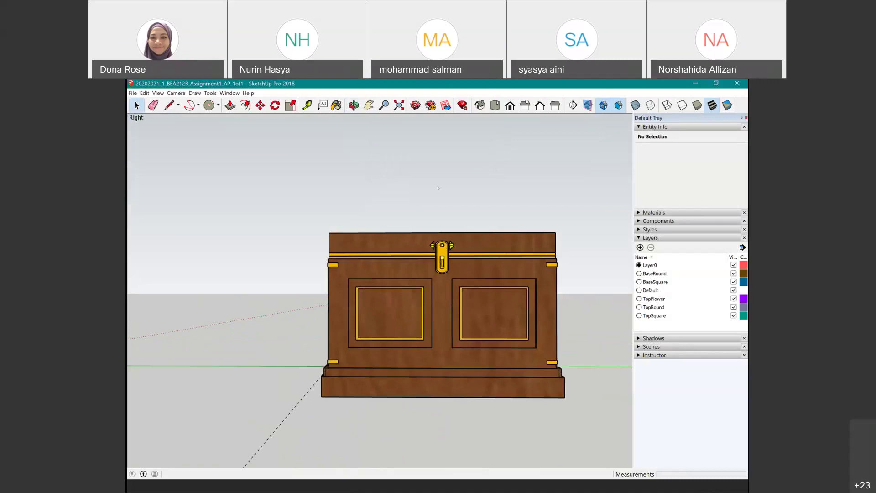
scroll(495, 210, down, 2)
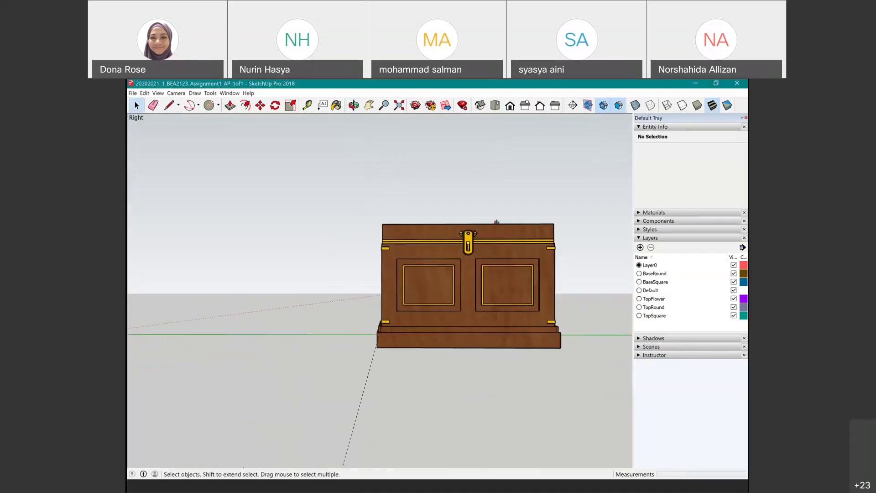
middle_drag(497, 222, 491, 279)
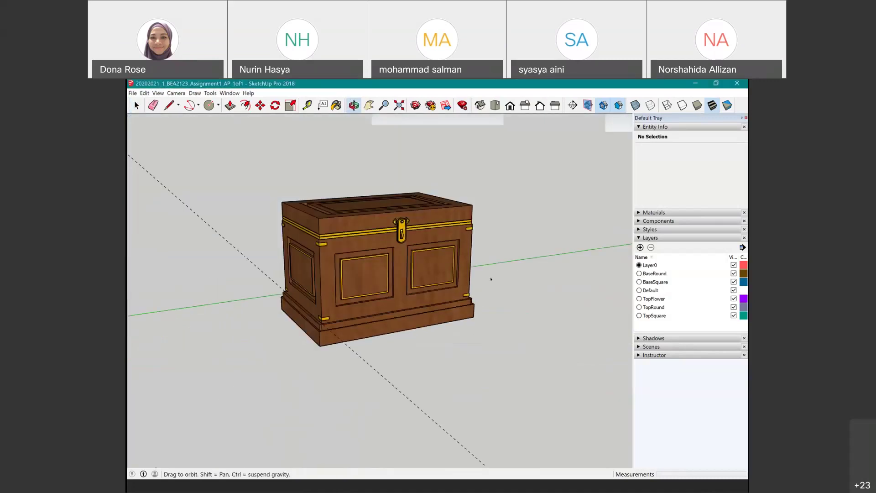
shift+middle_drag(410, 255, 462, 273)
key(space)
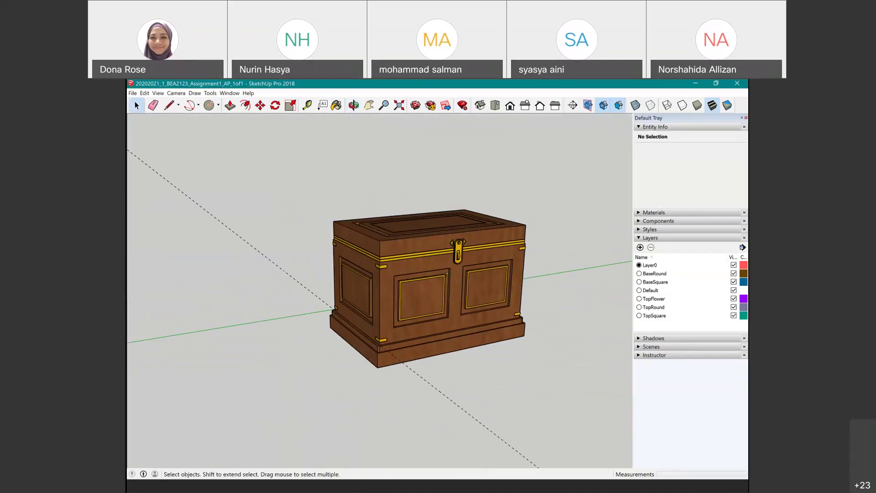
middle_drag(296, 206, 269, 231)
- Move the selected chest with M so it sits at the axes origin, then orbit around it
click(270, 214)
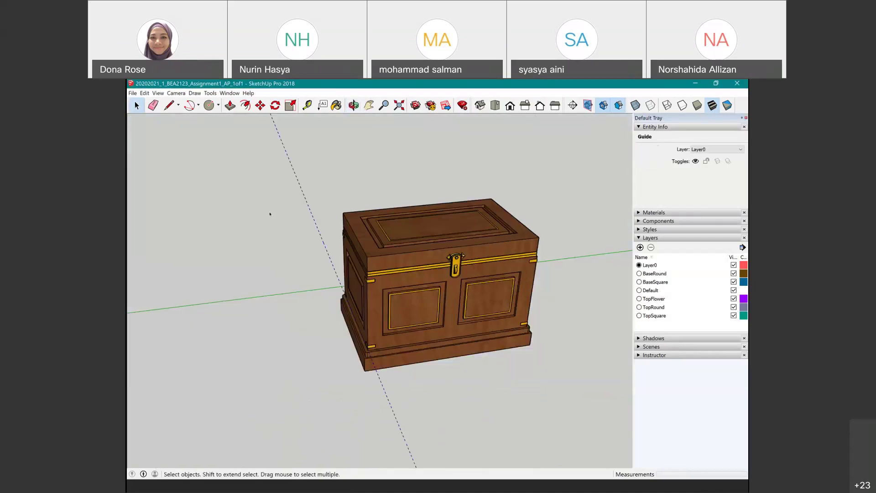
scroll(486, 240, down, 5)
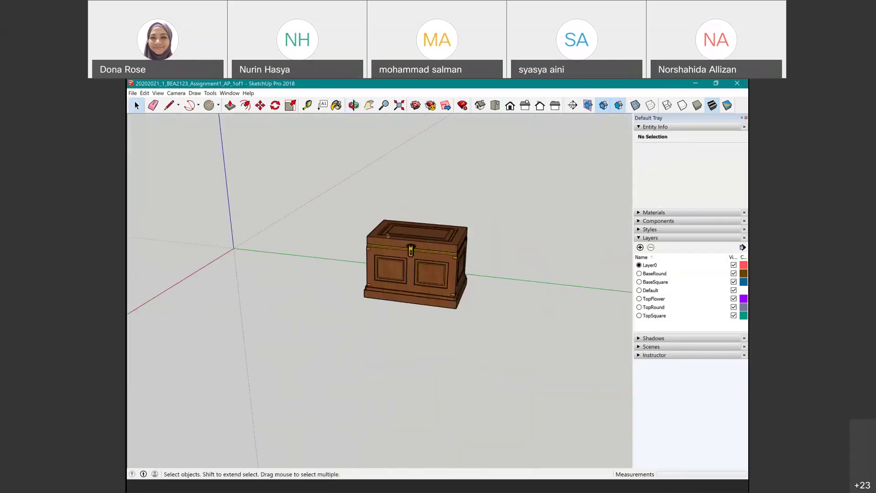
key(m)
click(516, 337)
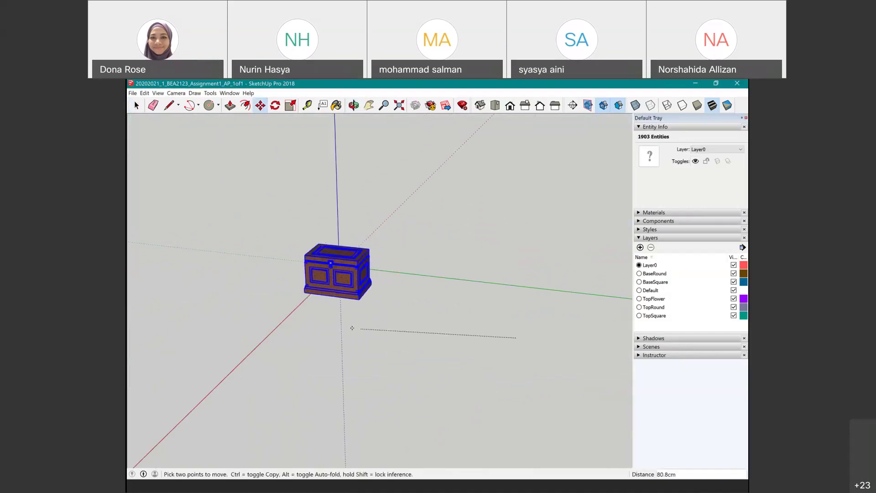
click(350, 309)
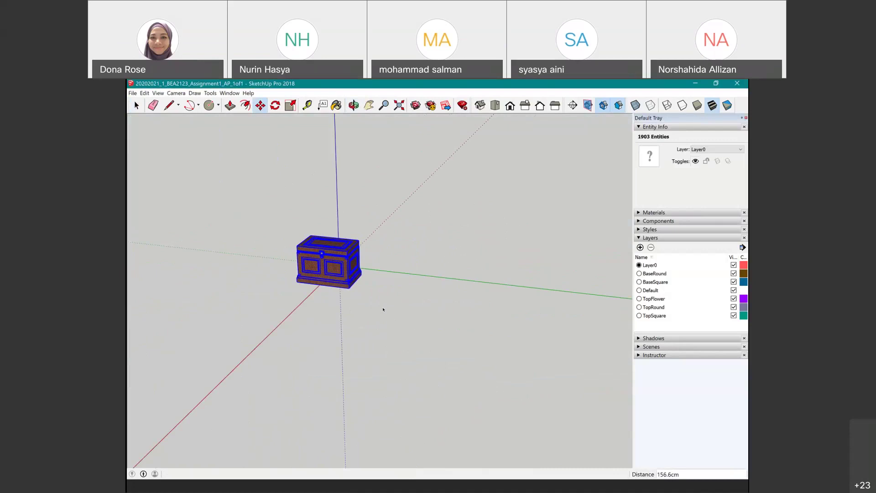
key(space)
click(383, 308)
scroll(315, 251, up, 5)
middle_drag(347, 248, 340, 272)
middle_drag(338, 222, 409, 225)
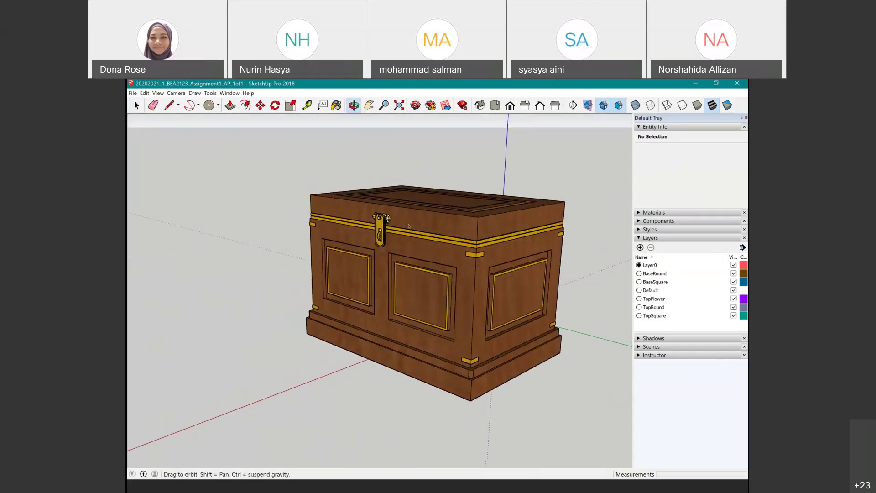
- Orbit around the chest, then activate Zoom to show the 35° Field of View value
scroll(441, 256, up, 2)
middle_drag(434, 258, 469, 316)
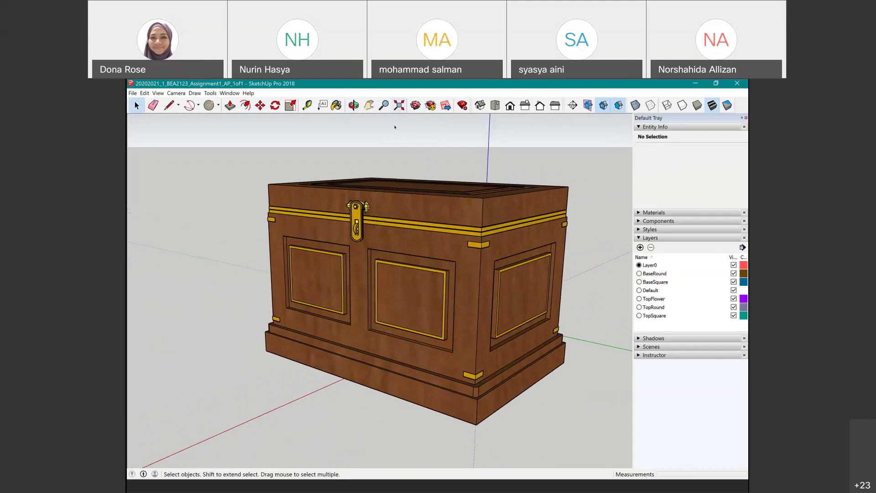
middle_drag(434, 223, 414, 226)
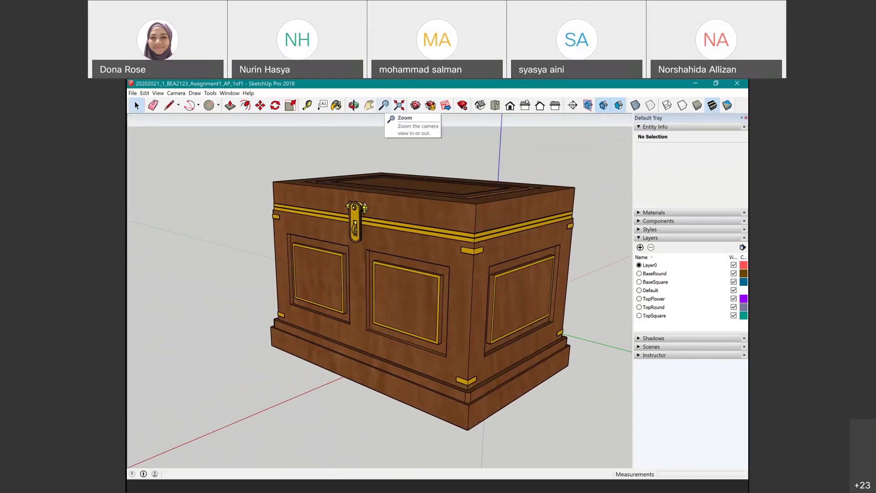
click(384, 106)
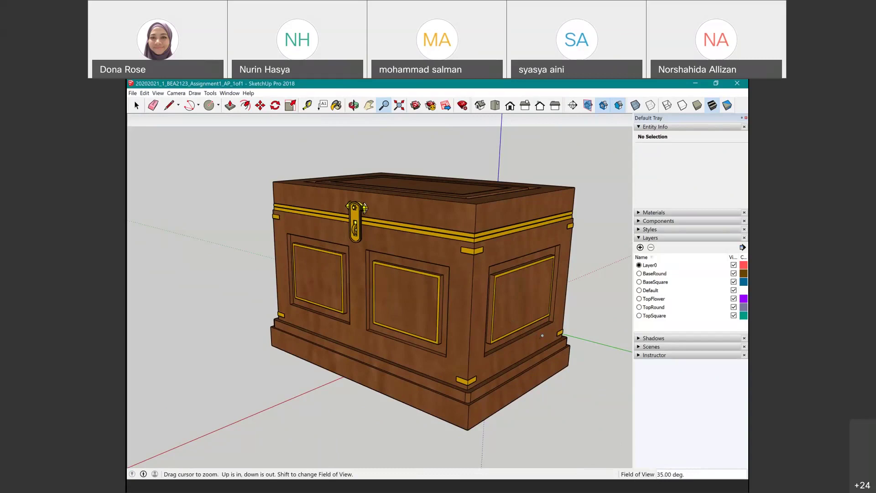
- Set the camera field of view to 50 degrees
key(o)
key(z)
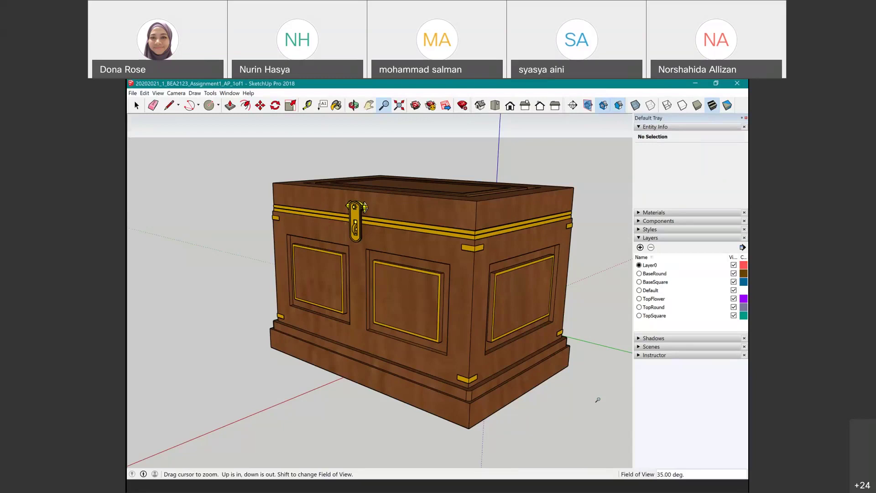
text(50)
key(Return)
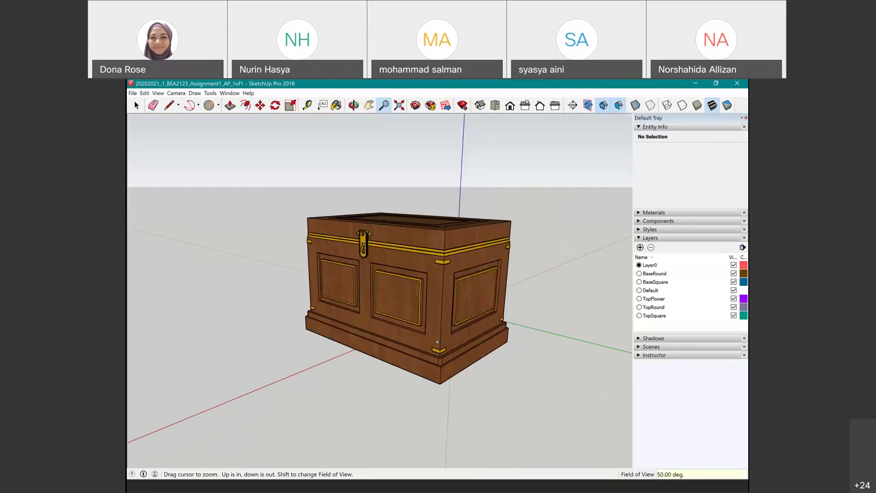
scroll(378, 283, up, 3)
- Orbit around the chest, viewing it from low angles, from above and near eye level
middle_drag(477, 332, 480, 309)
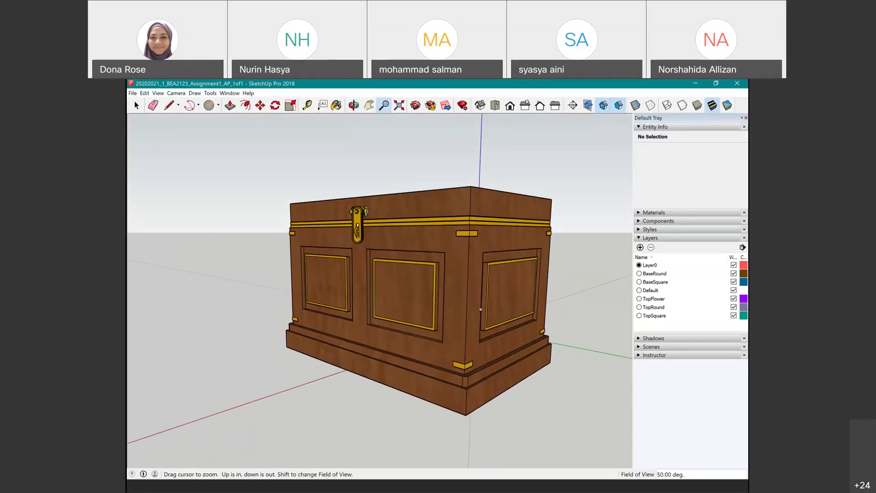
mouse_move(484, 257)
middle_down()
mouse_move(479, 306)
mouse_move(468, 263)
middle_up()
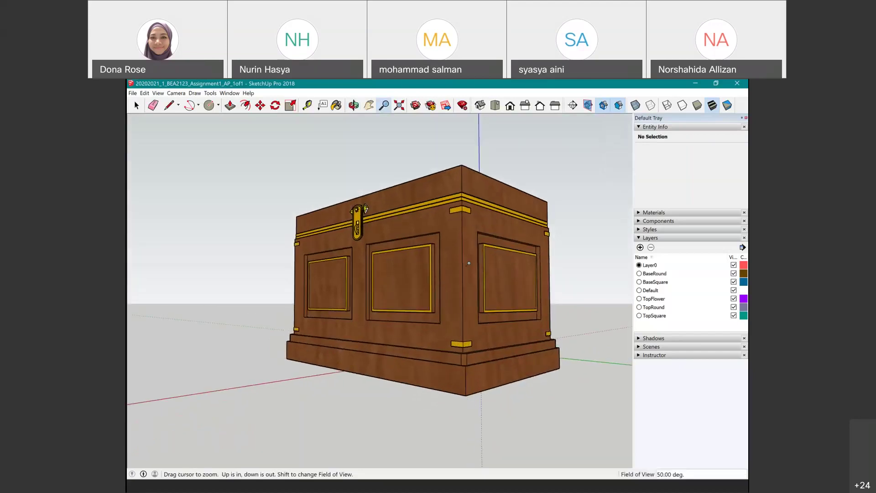
mouse_move(470, 301)
middle_down()
mouse_move(465, 283)
mouse_move(462, 295)
middle_up()
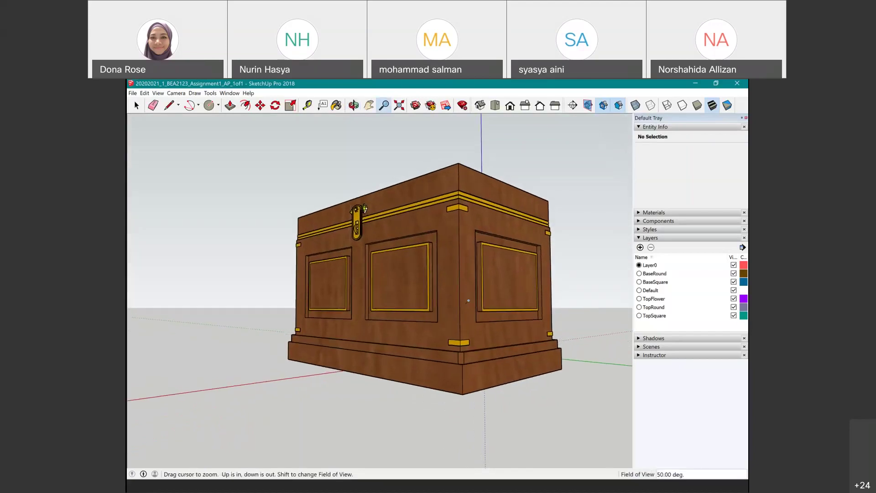
middle_drag(462, 295, 455, 300)
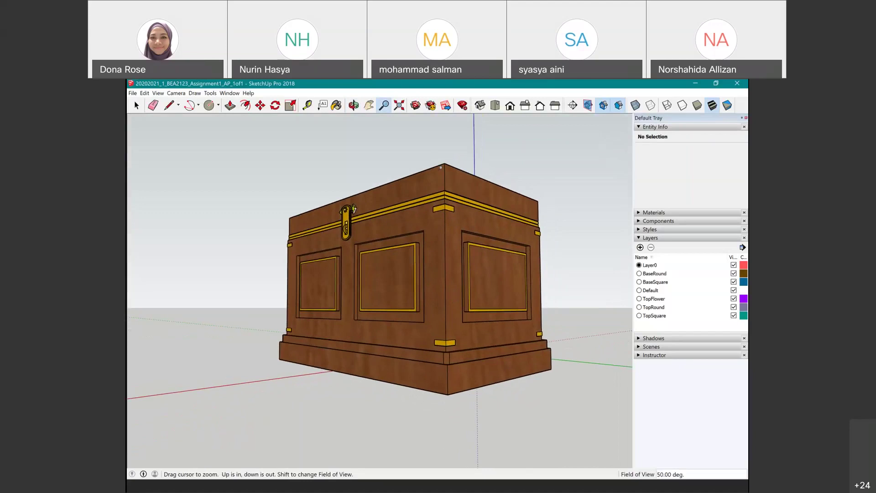
key(o)
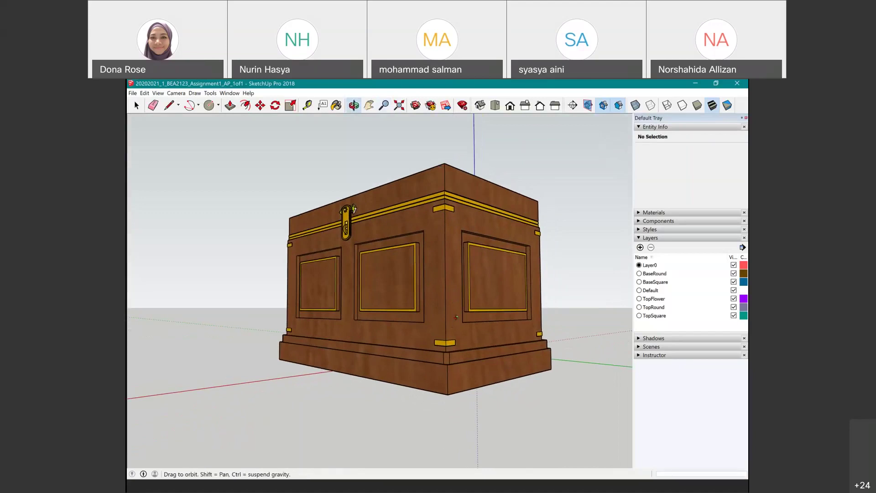
drag(456, 317, 459, 286)
key(z)
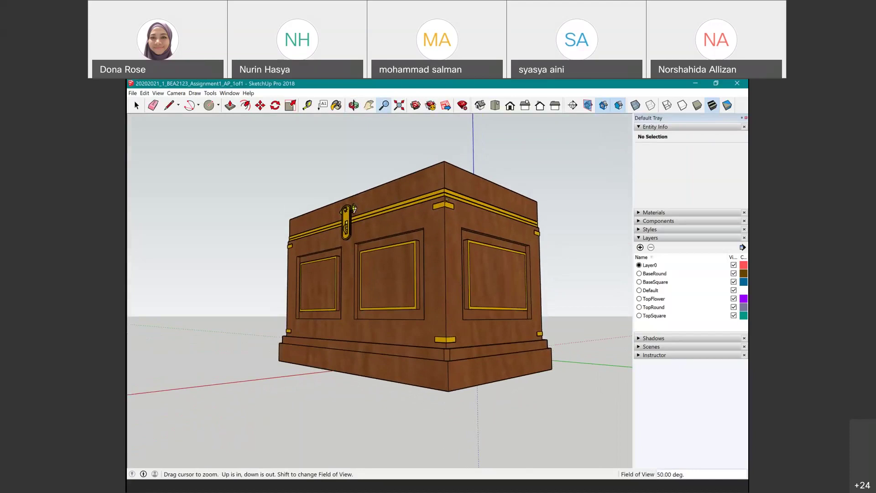
middle_drag(446, 199, 439, 232)
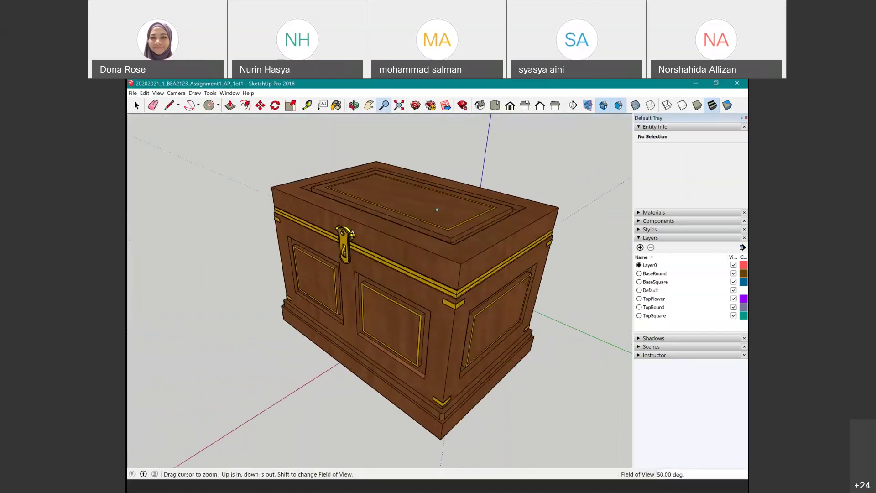
middle_drag(474, 356, 412, 184)
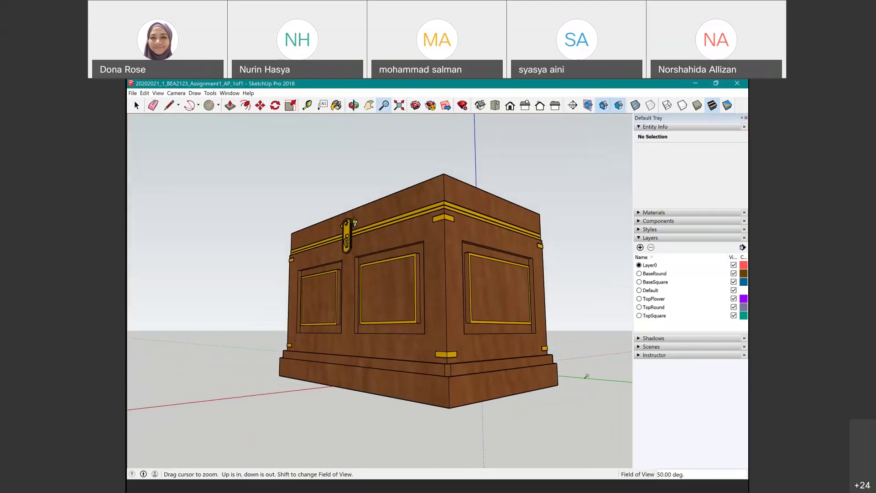
- Try 45 and then 70 degree fields of view, zooming closer to the chest
text(45)
key(Return)
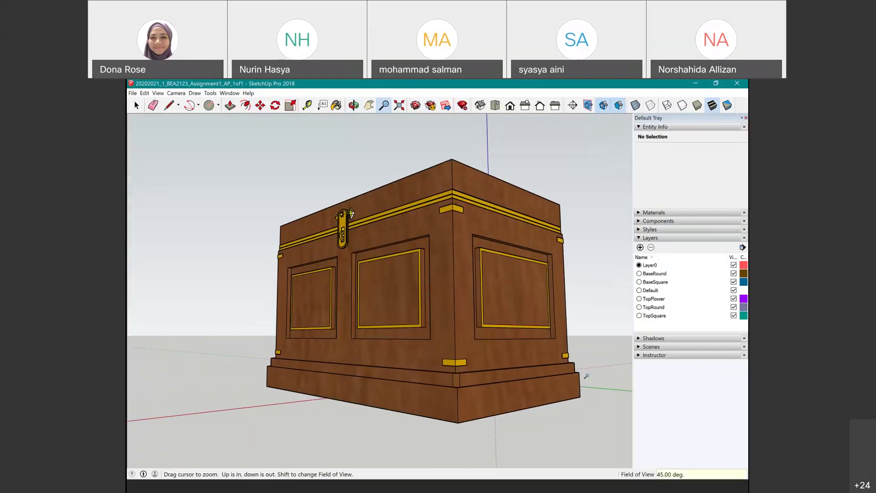
text(70)
key(Return)
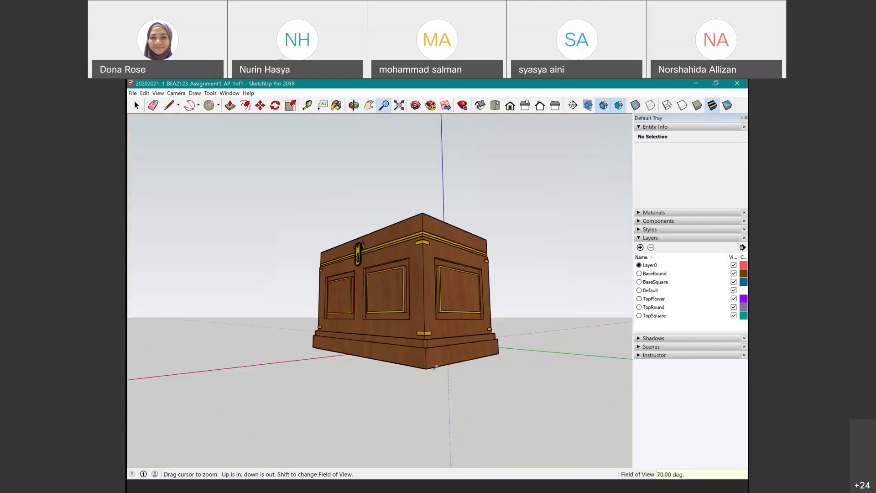
drag(393, 318, 407, 227)
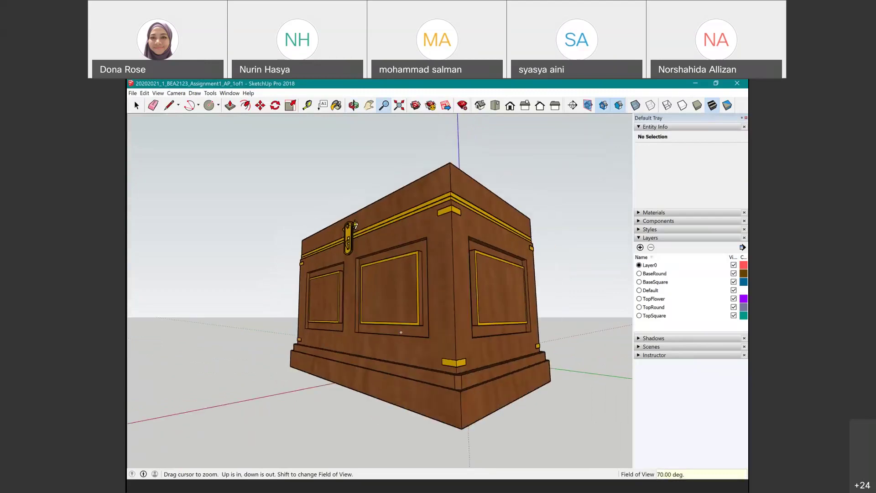
- Orbit to a three-quarter view and settle the field of view at 40 degrees
key(o)
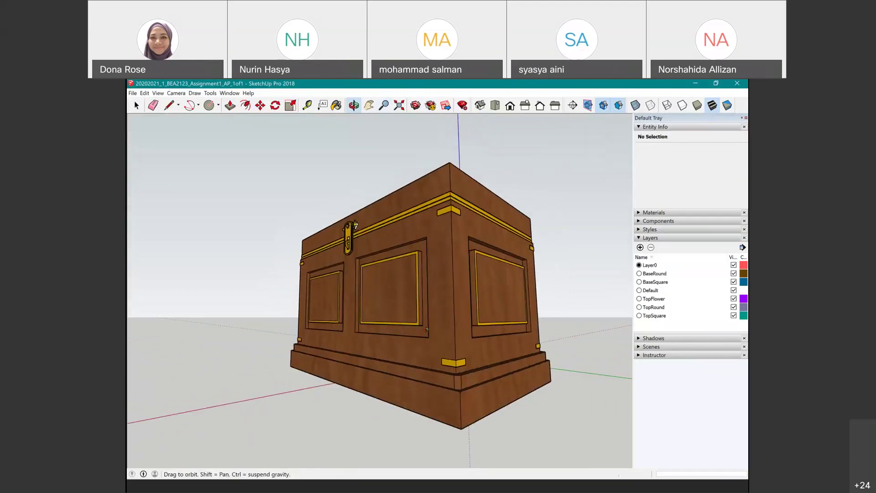
drag(425, 331, 414, 328)
scroll(134, 327, down, 5)
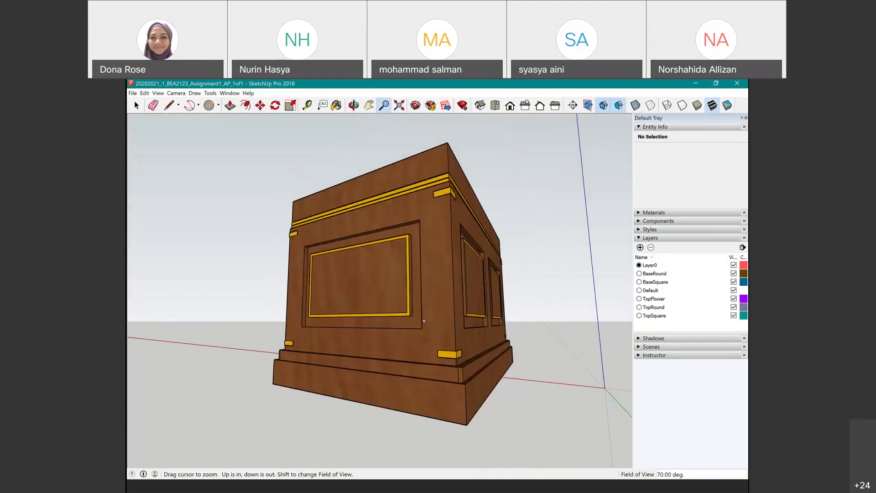
middle_drag(134, 328, 411, 314)
middle_drag(227, 265, 406, 274)
scroll(407, 243, up, 1)
text(40)
key(Return)
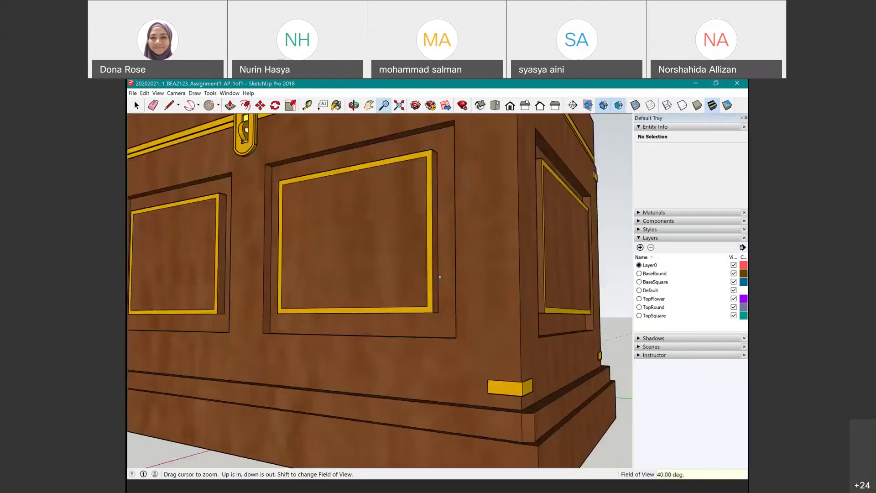
scroll(519, 252, down, 3)
middle_drag(519, 252, 499, 216)
scroll(473, 267, up, 4)
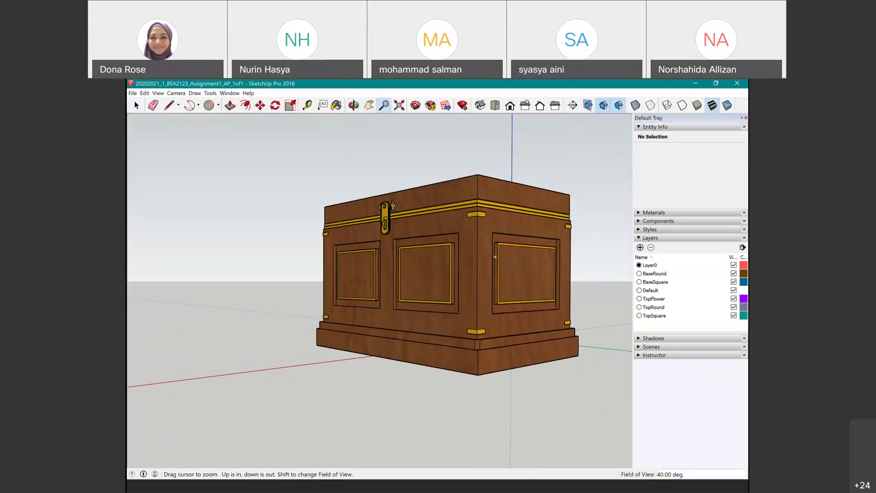
scroll(477, 271, up, 2)
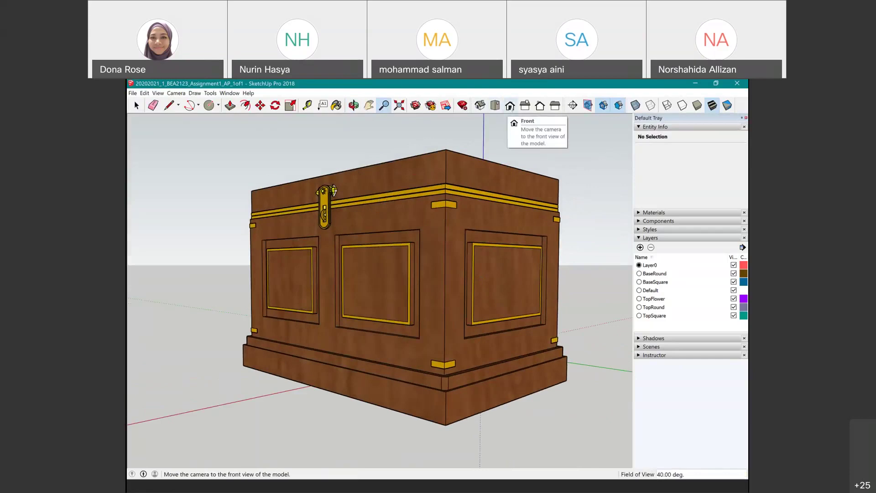
- View the chest straight on from the Front and then the Right standard view
click(510, 106)
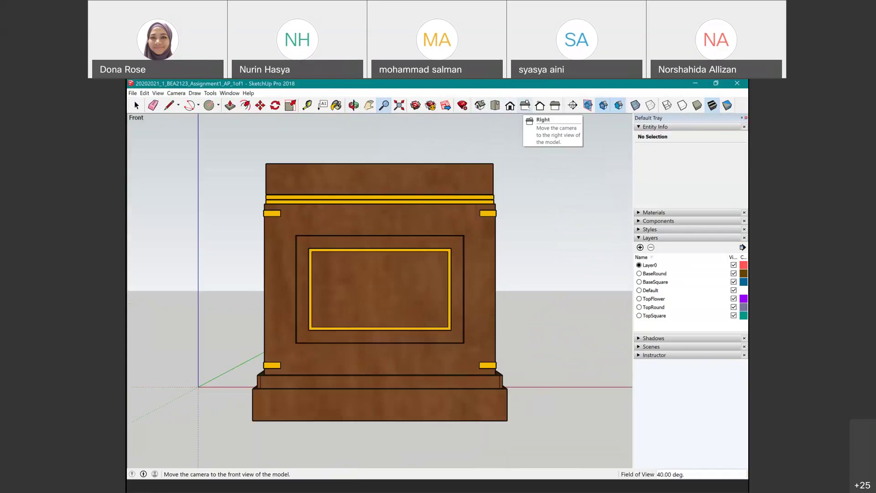
click(526, 105)
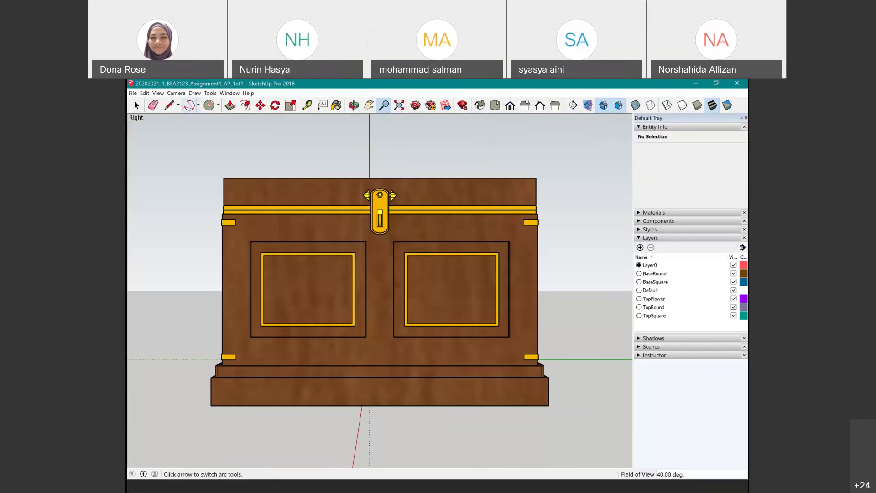
click(176, 93)
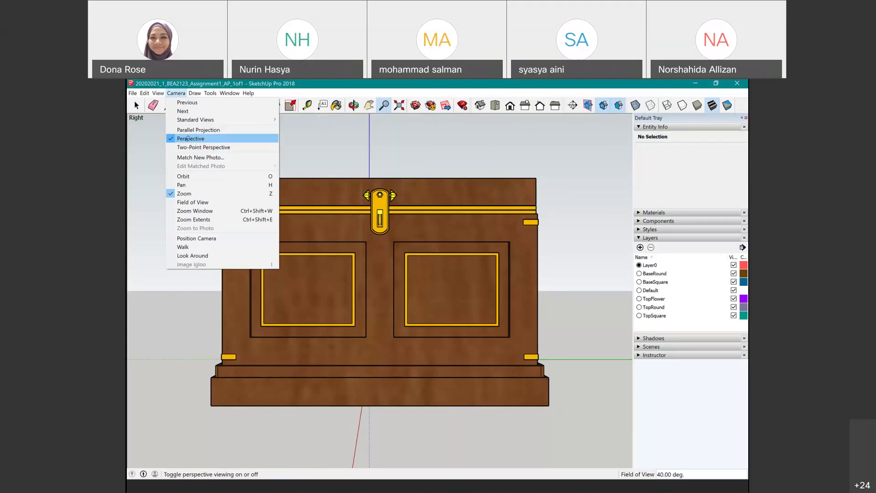
- Settle on Parallel Projection, then view the chest from the Back and Left standard views
click(188, 138)
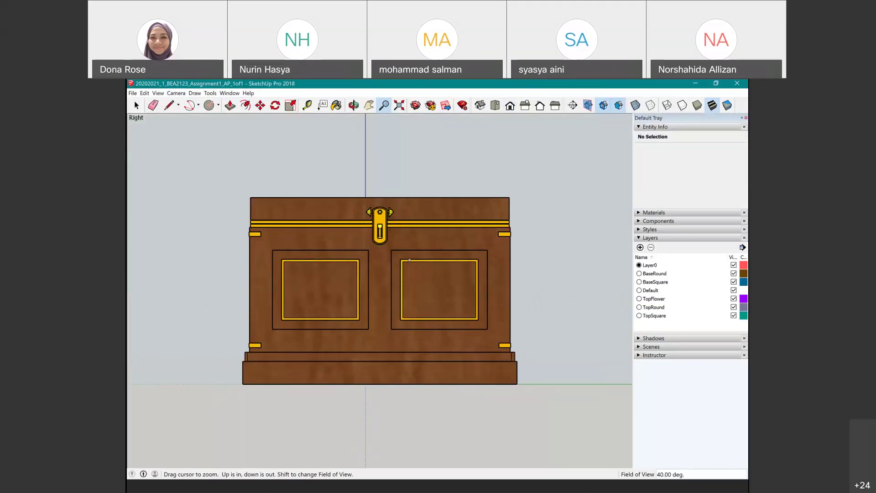
click(176, 93)
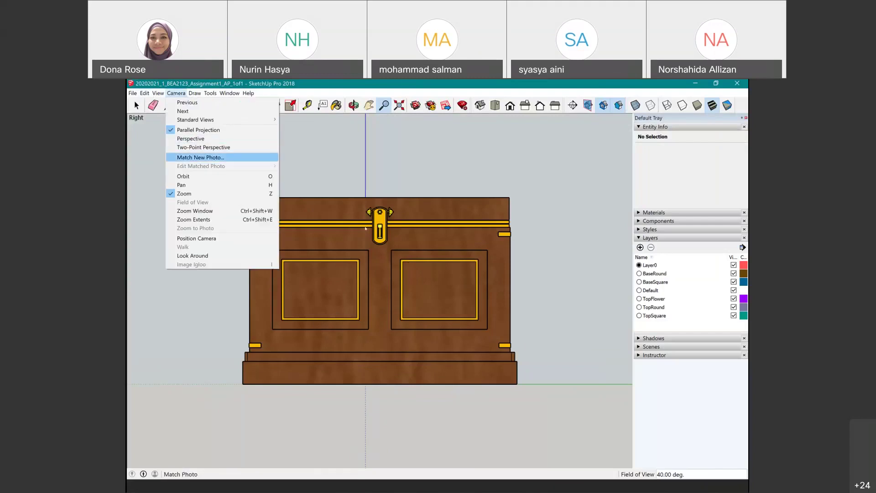
click(384, 189)
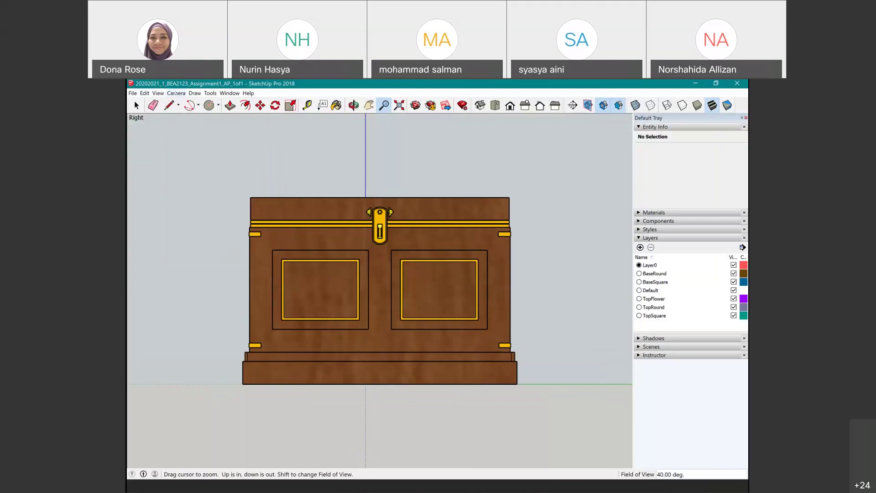
click(177, 94)
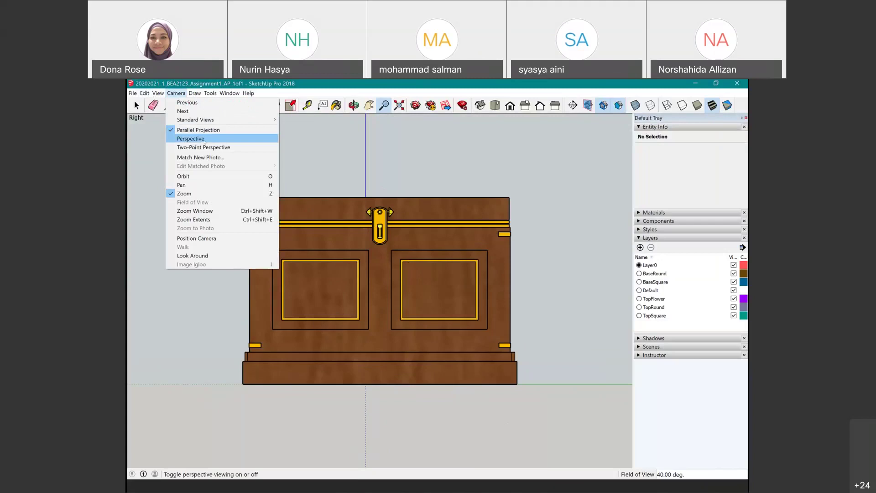
click(191, 138)
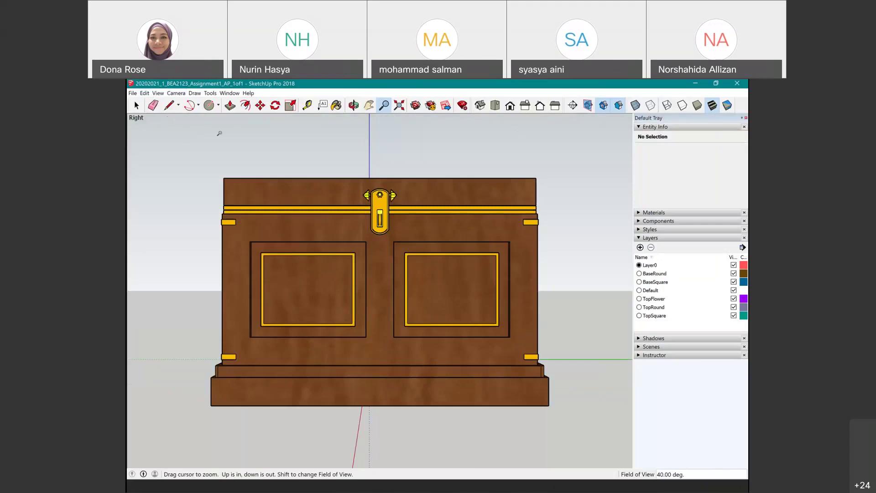
click(176, 93)
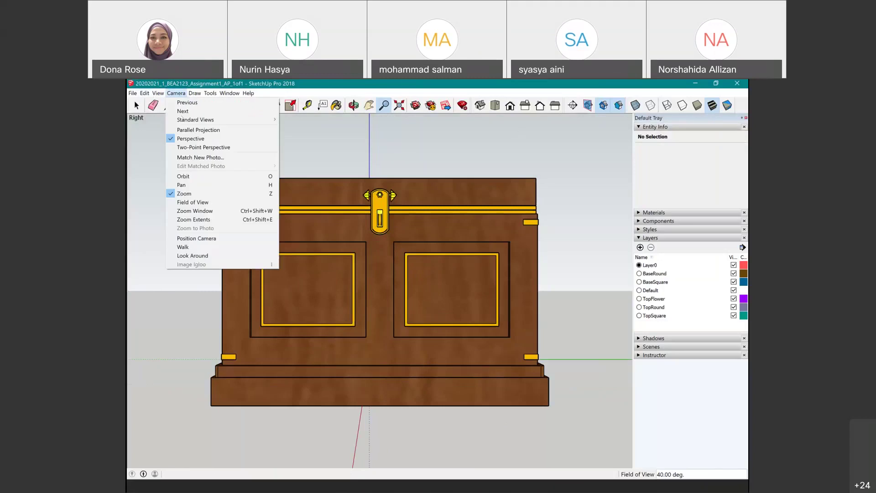
click(185, 139)
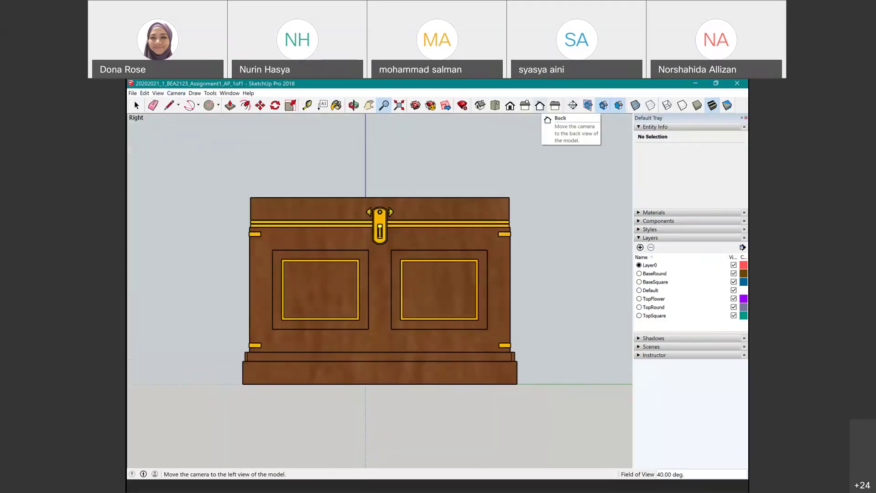
click(540, 105)
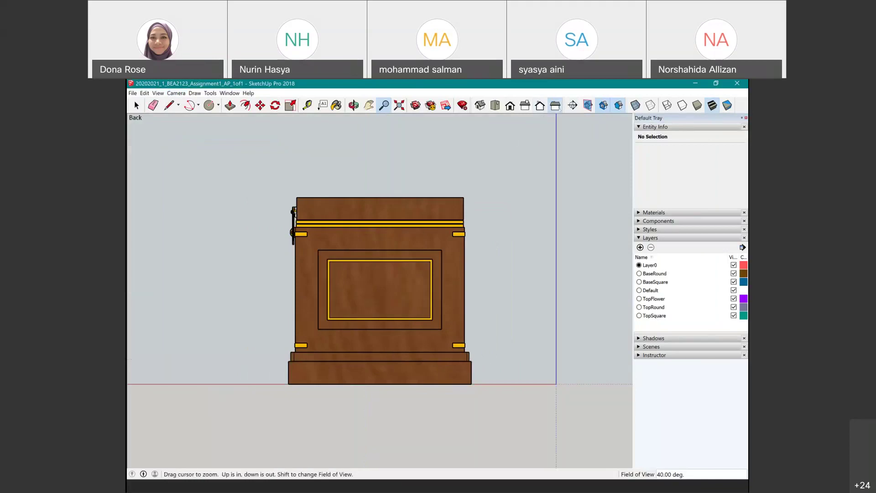
click(556, 106)
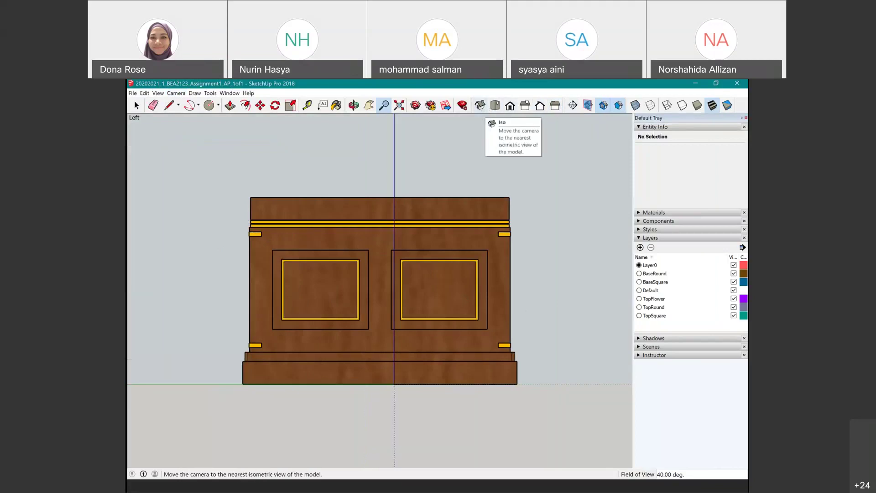
- Switch to the Iso view, turn Perspective back on and zoom out
click(480, 105)
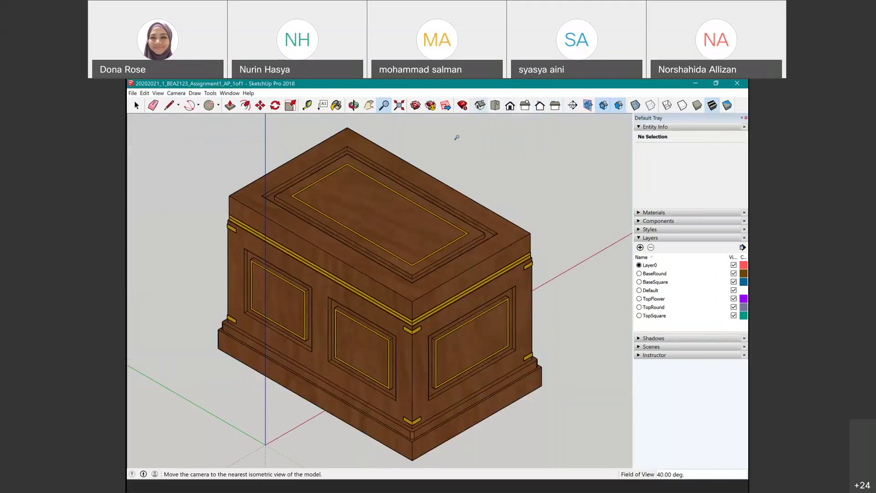
click(158, 93)
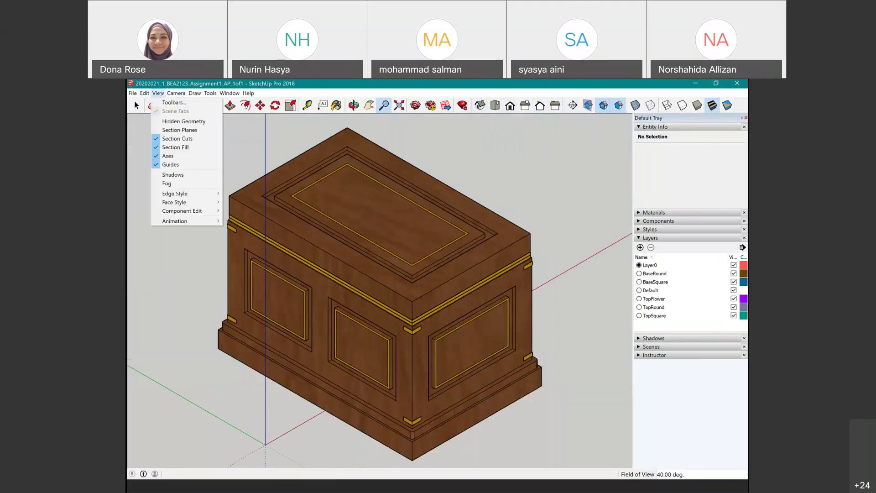
mouse_move(144, 93)
mouse_move(176, 93)
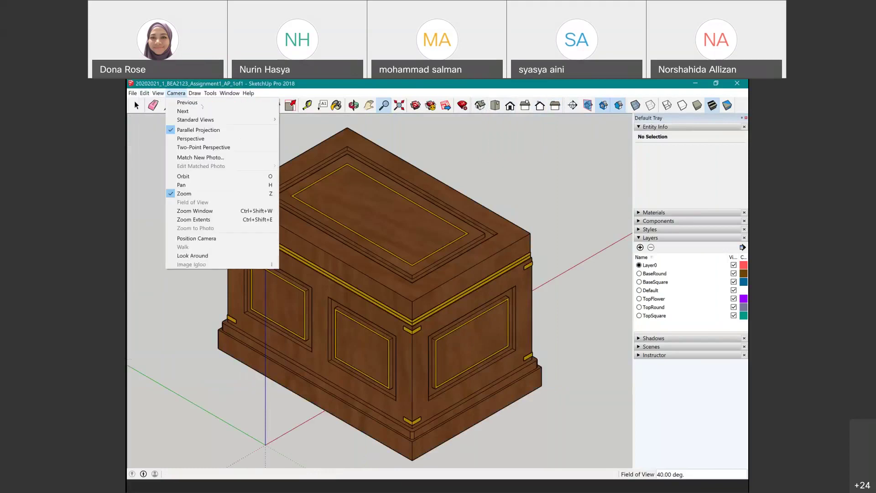
click(403, 128)
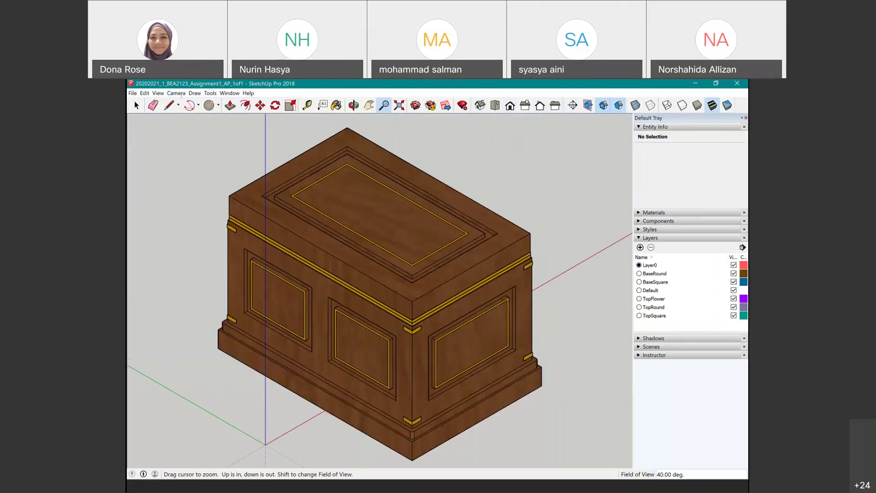
click(174, 94)
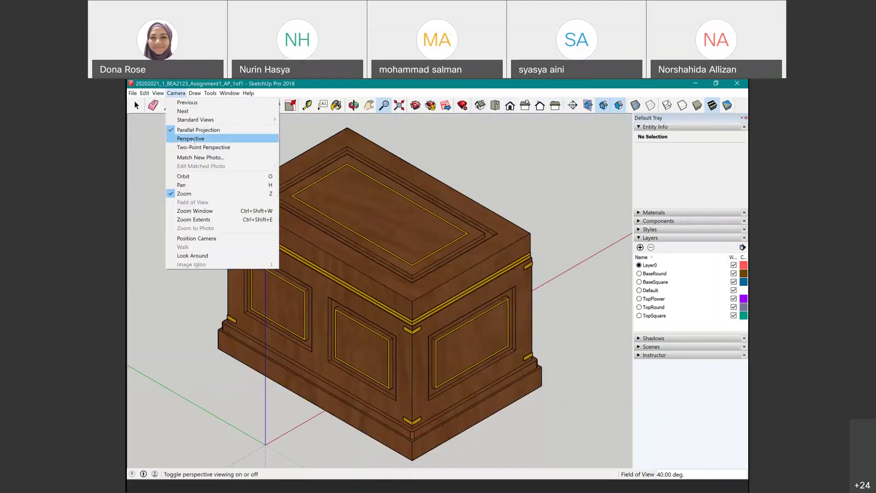
click(194, 140)
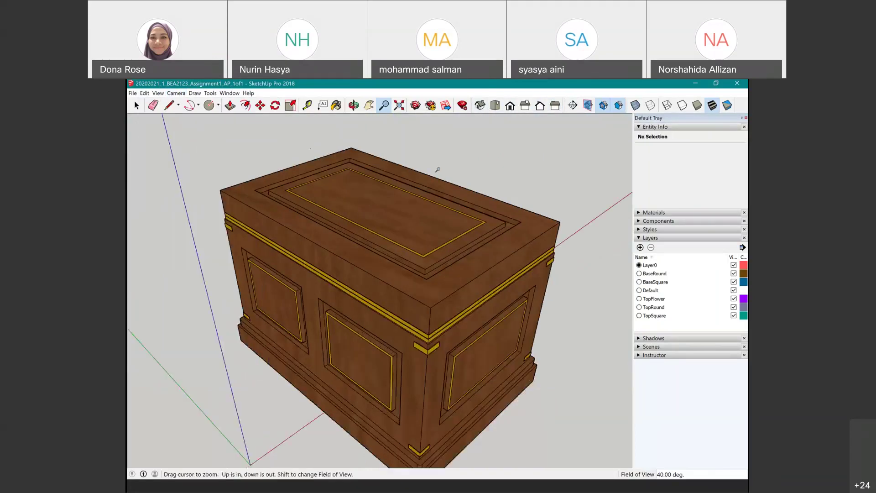
drag(437, 170, 420, 277)
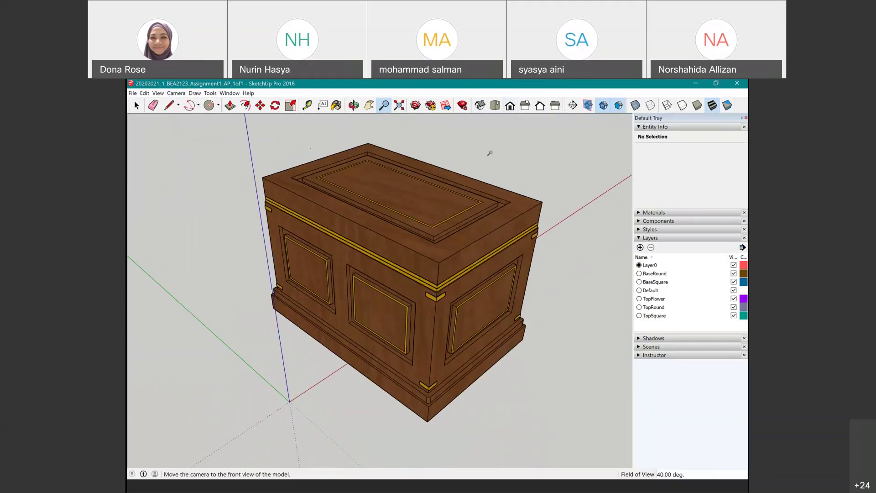
- Face the chest from the Right view and expand the Shadows panel in the tray
click(524, 105)
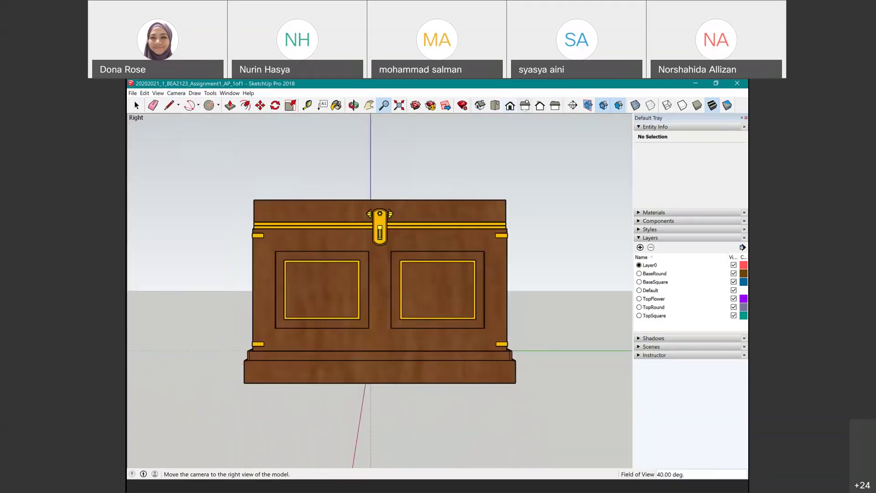
scroll(277, 241, up, 3)
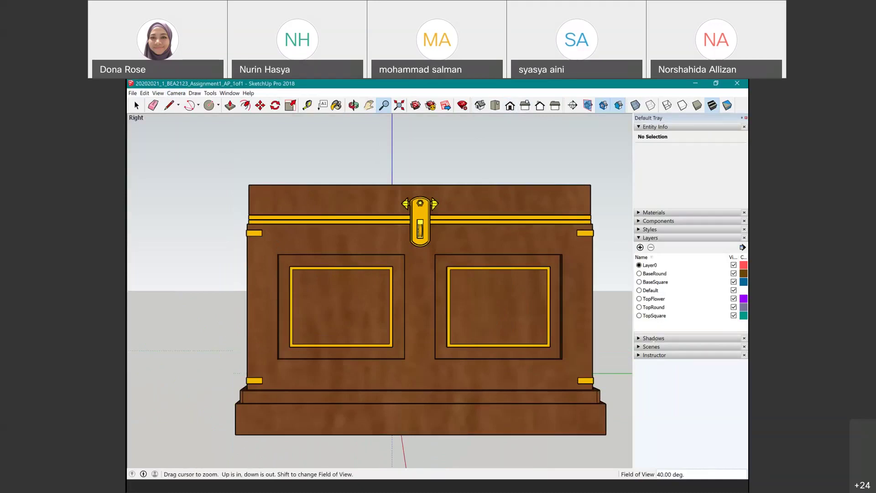
click(652, 337)
scroll(687, 297, down, 1)
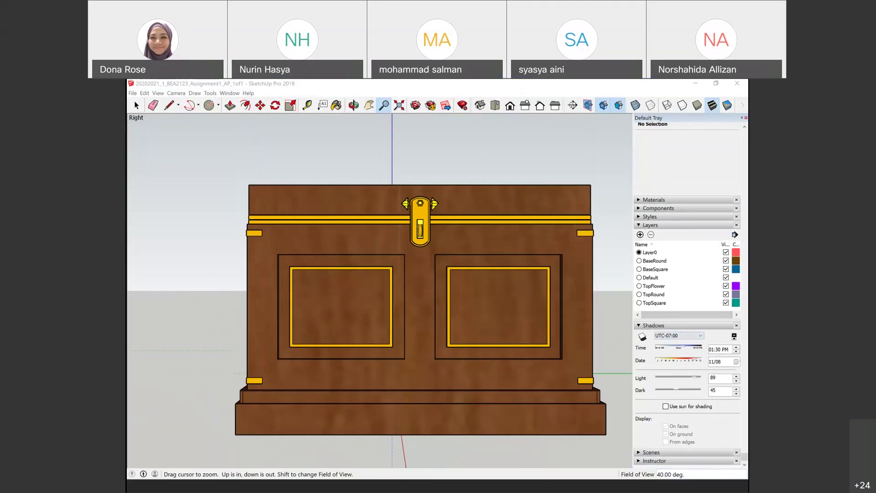
- Enable the Shadows toolbar from the toolbar list and dock it at the top left
right_click(664, 104)
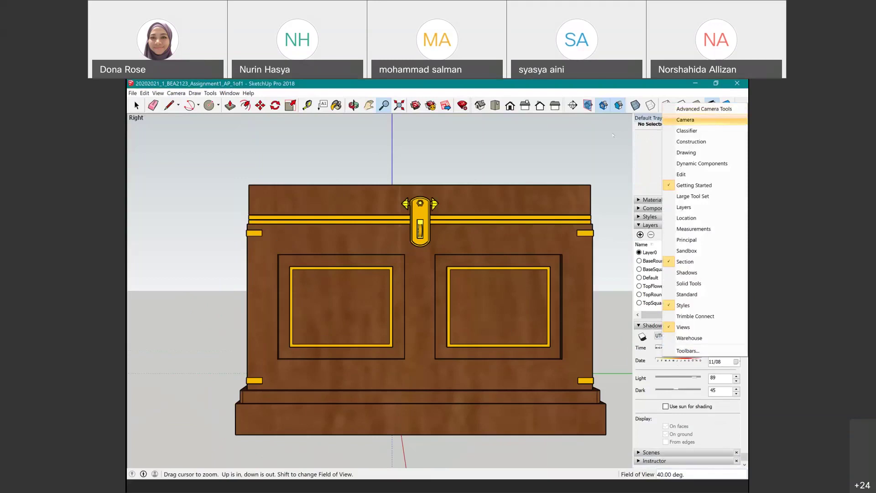
click(711, 120)
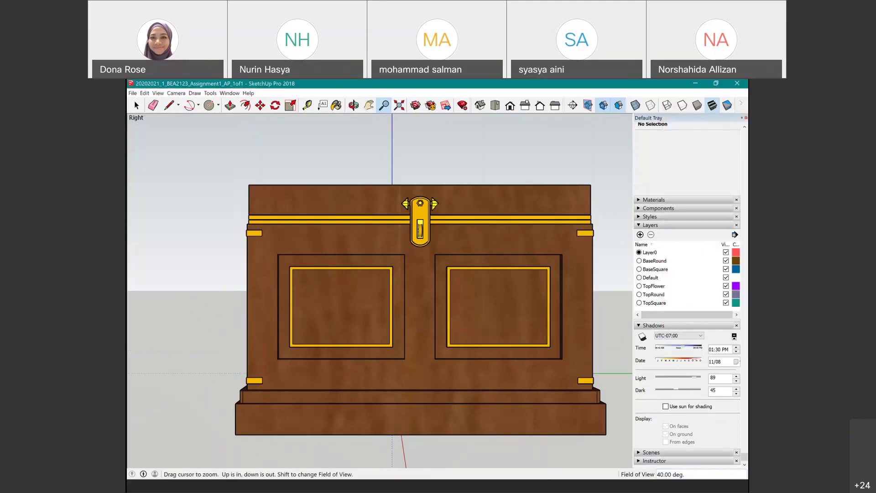
right_click(664, 104)
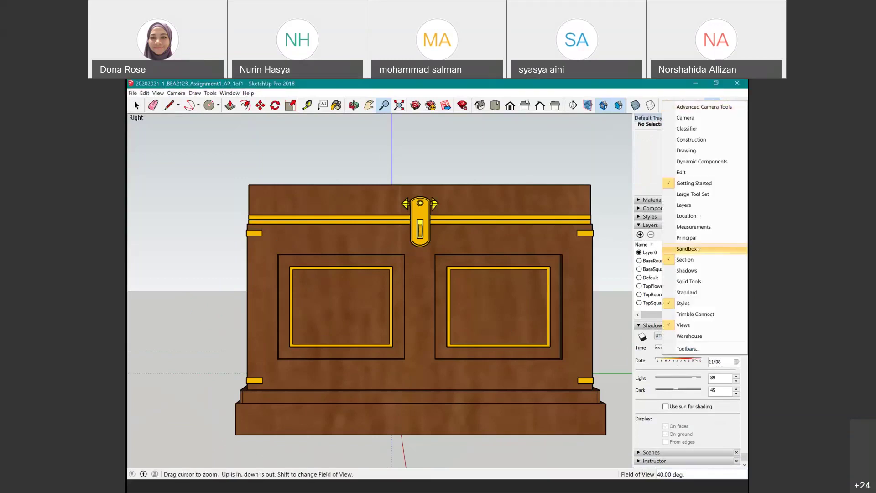
click(669, 272)
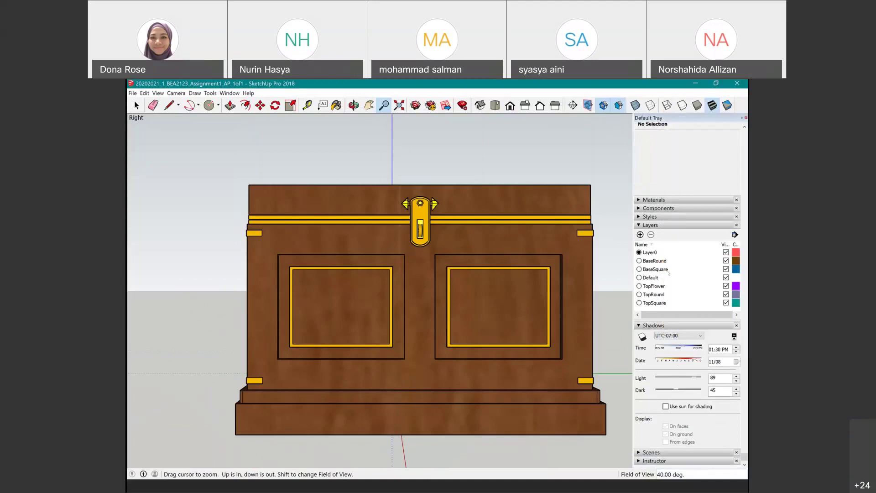
drag(212, 149, 169, 109)
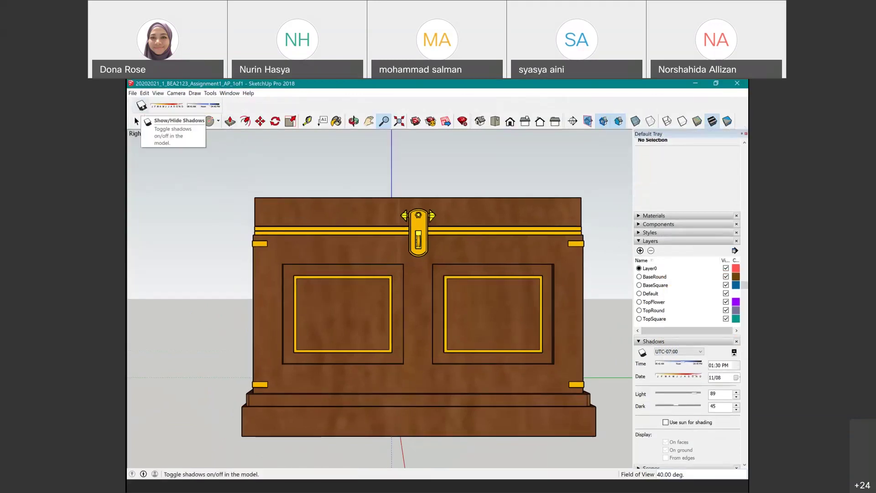
- Turn shadows on and view the chest from the Back and Left standard views
click(142, 105)
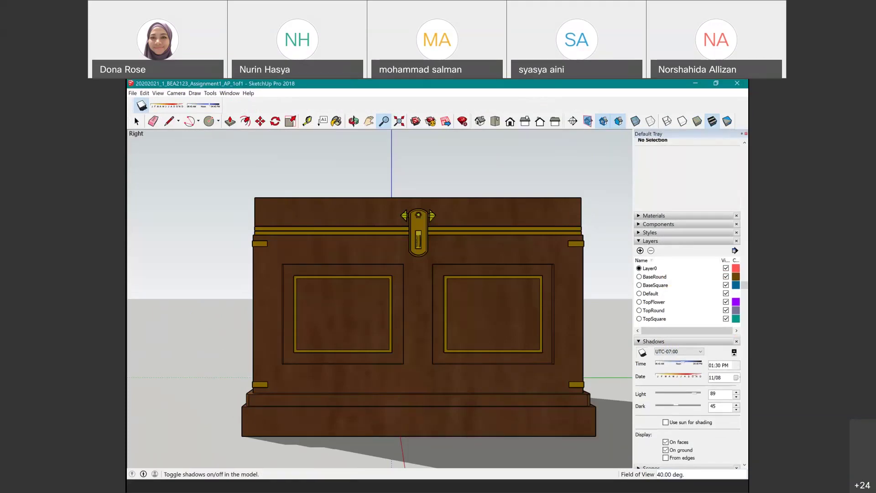
scroll(389, 240, down, 1)
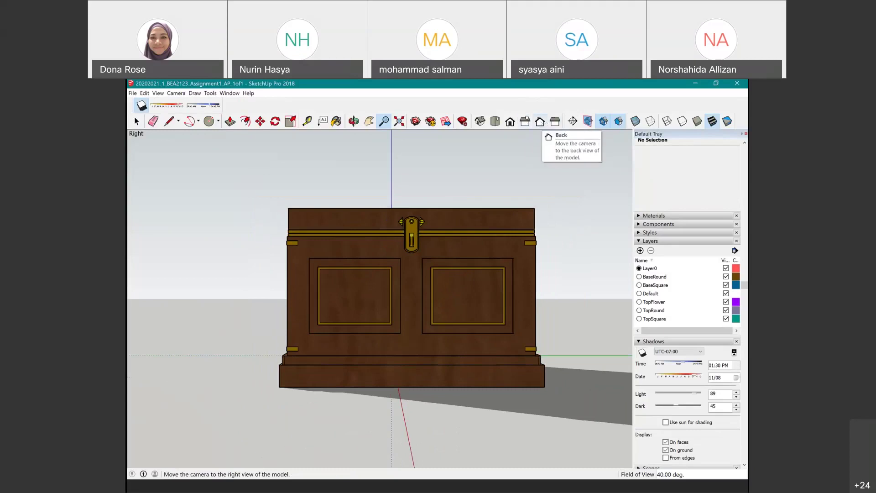
click(540, 121)
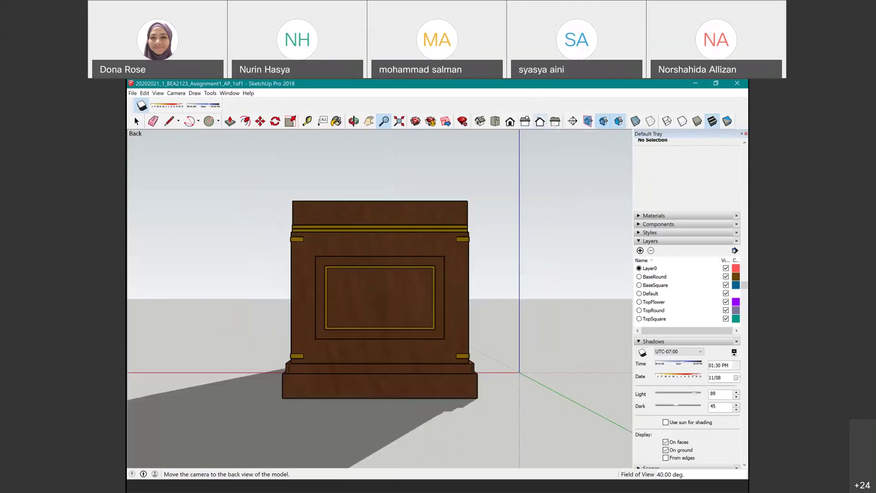
click(555, 121)
- Orbit and zoom around the chest to inspect its shadow from eye level and above
middle_drag(403, 289, 352, 237)
key(z)
drag(352, 237, 356, 242)
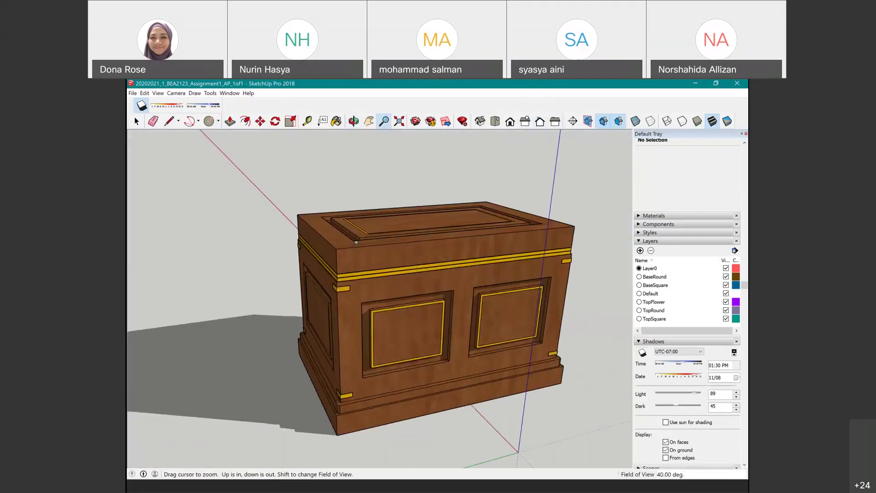
middle_drag(424, 321, 381, 259)
middle_drag(313, 255, 325, 225)
scroll(287, 266, up, 3)
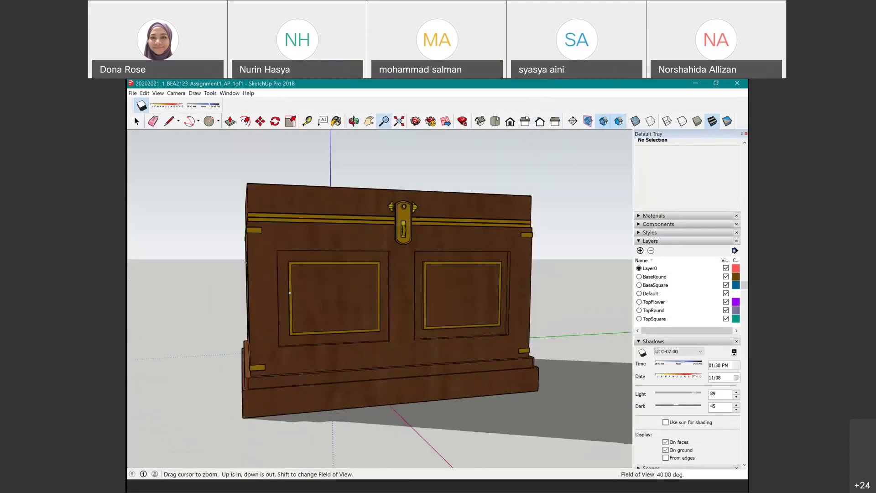
scroll(319, 290, up, 2)
scroll(393, 282, down, 1)
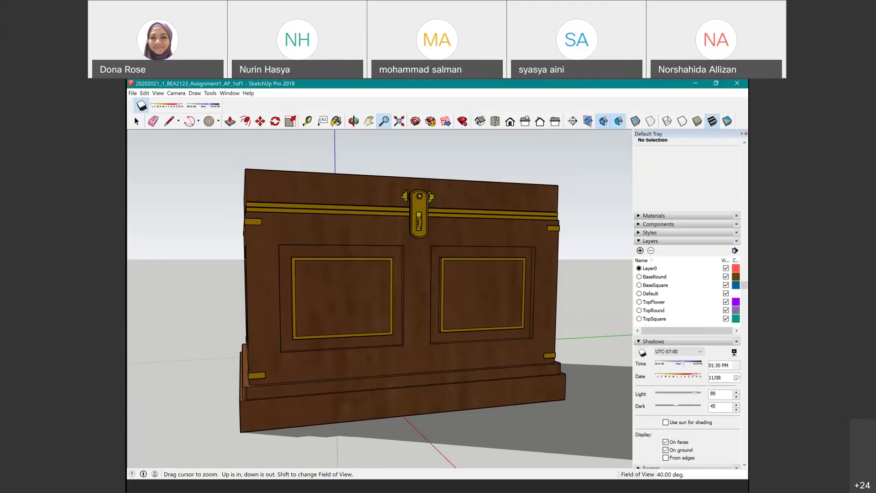
- Change the shadow time of day to the morning
click(713, 365)
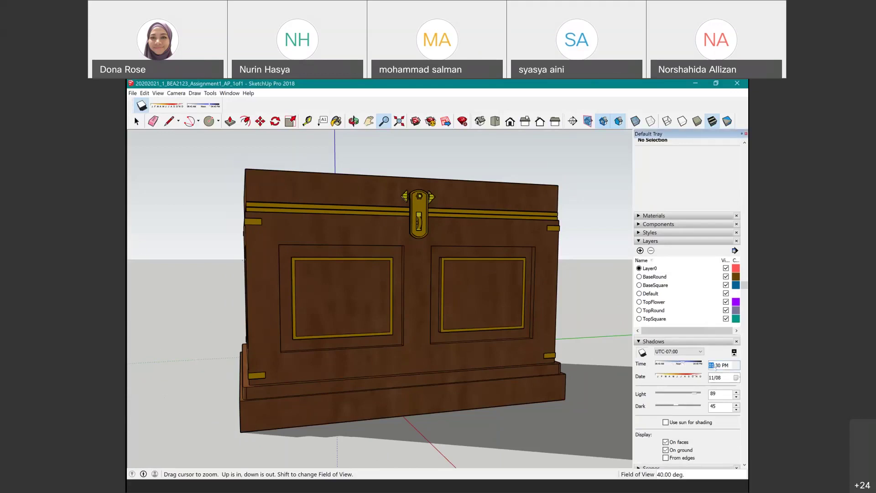
click(724, 365)
click(668, 363)
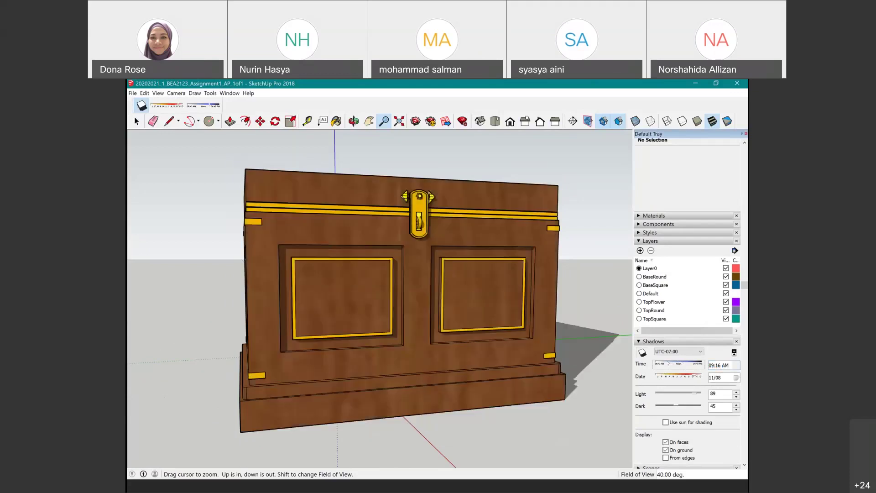
drag(668, 363, 666, 364)
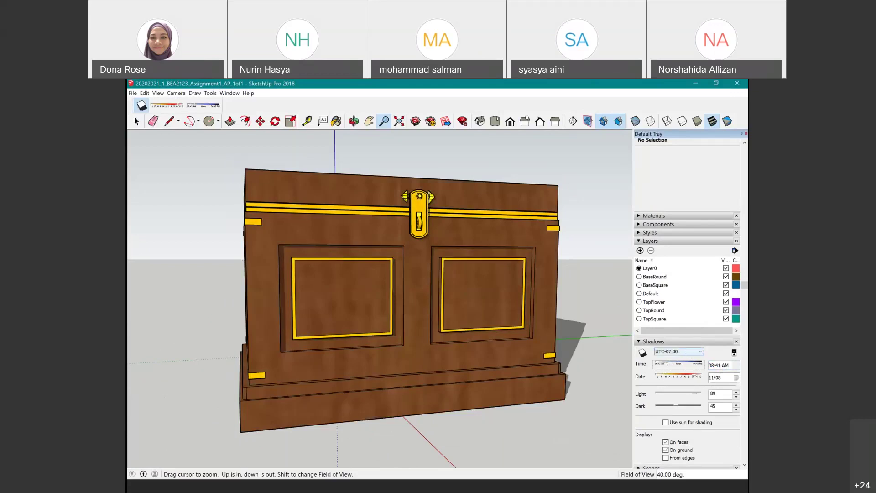
- Set the time zone to UTC+08:00 with an early-afternoon shadow time, orbiting to a corner view
click(679, 352)
scroll(693, 311, down, 2)
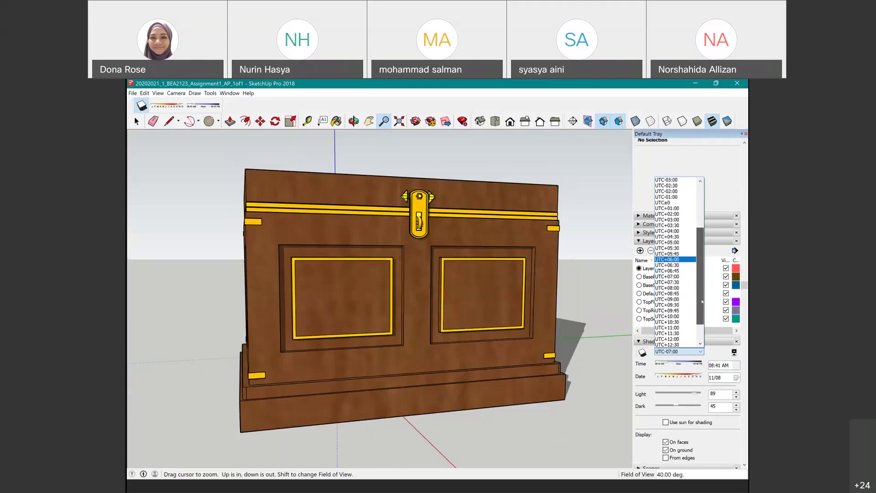
click(684, 287)
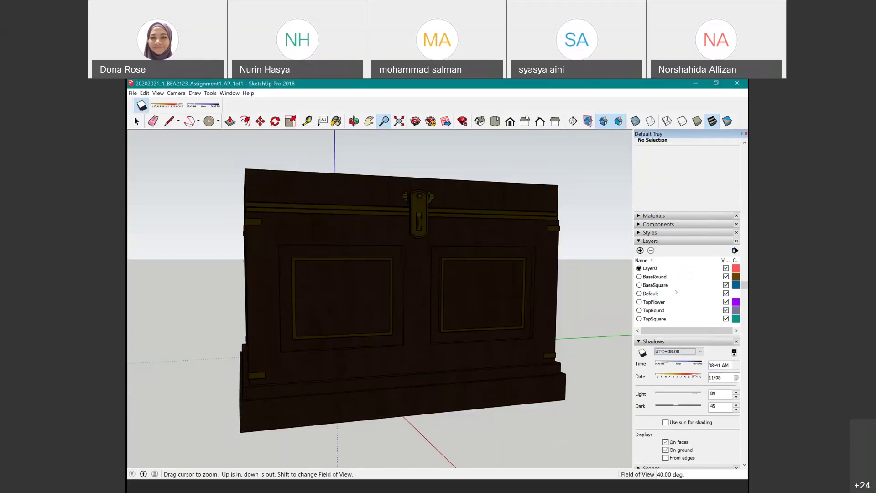
click(684, 362)
middle_drag(506, 262, 542, 303)
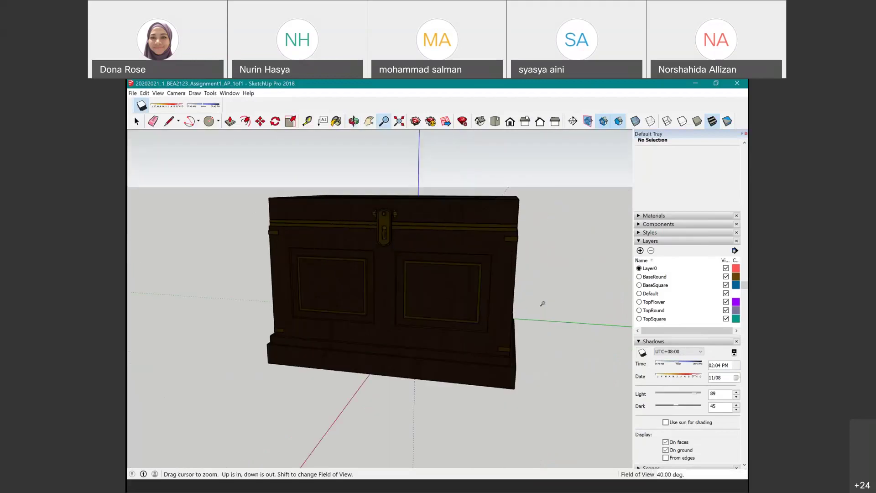
middle_drag(493, 287, 272, 289)
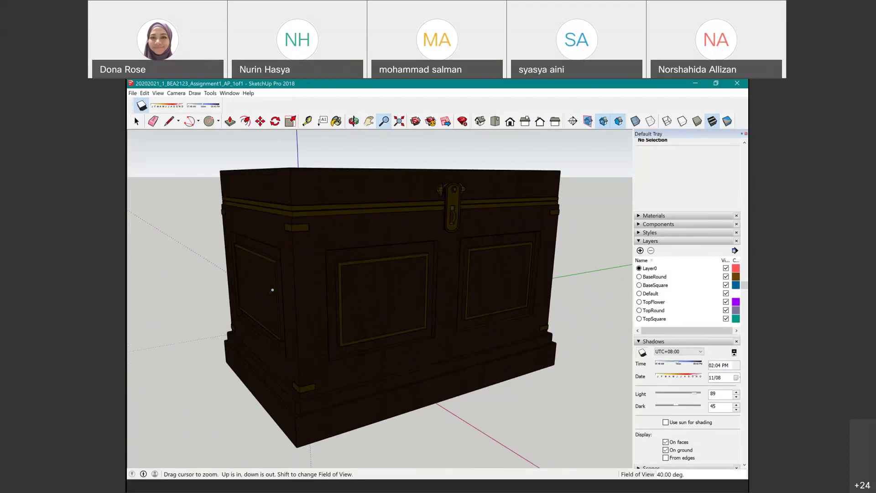
- Set the shadow time to 06:53 PM and return the time zone to UTC-07:00
click(685, 351)
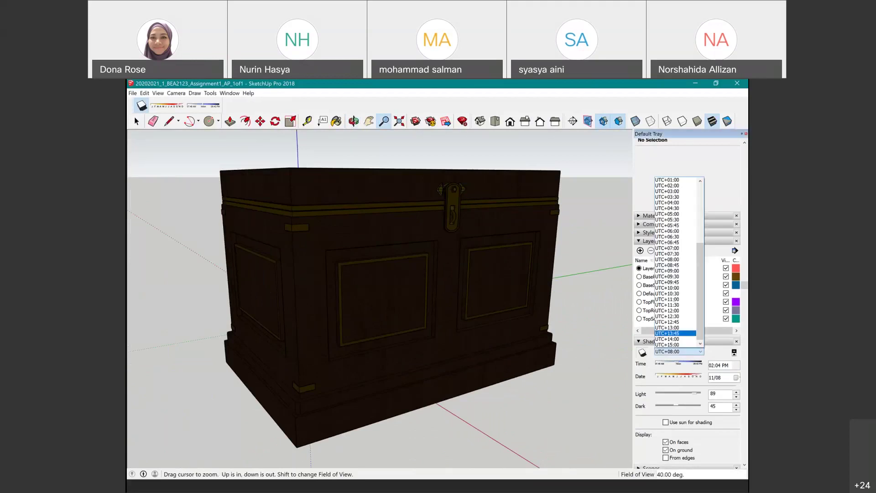
click(695, 366)
click(688, 364)
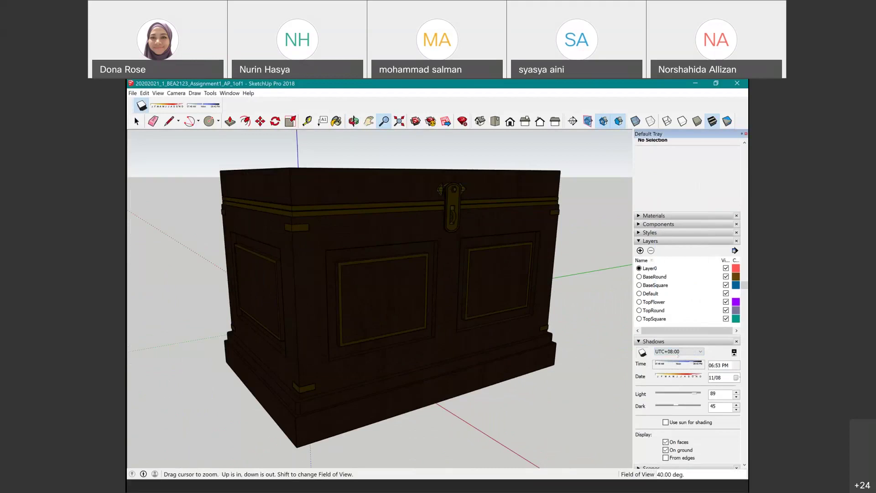
click(677, 355)
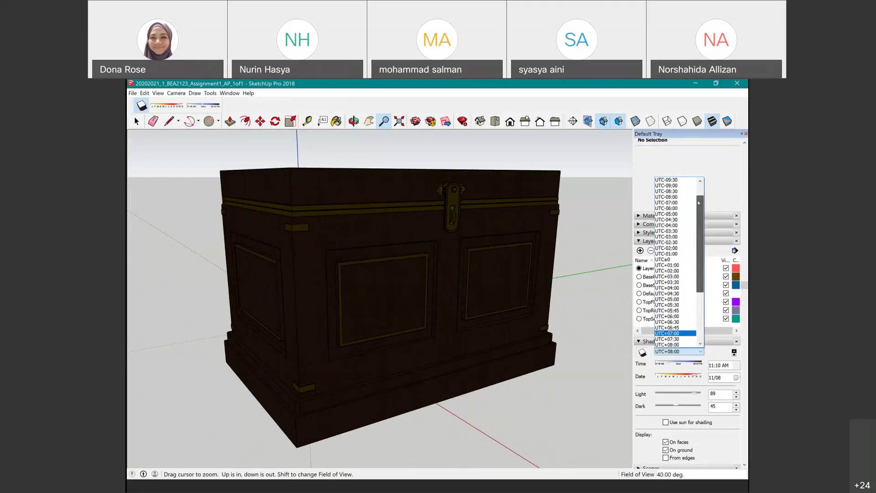
scroll(675, 219, up, 1)
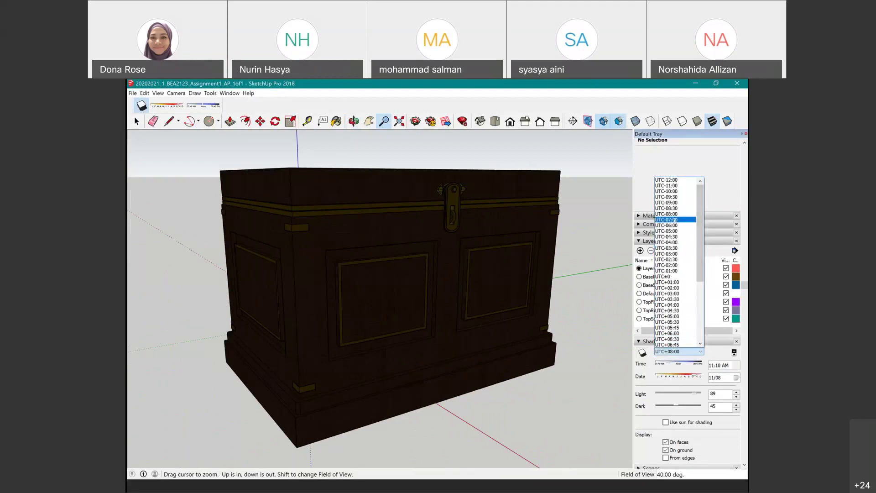
click(674, 219)
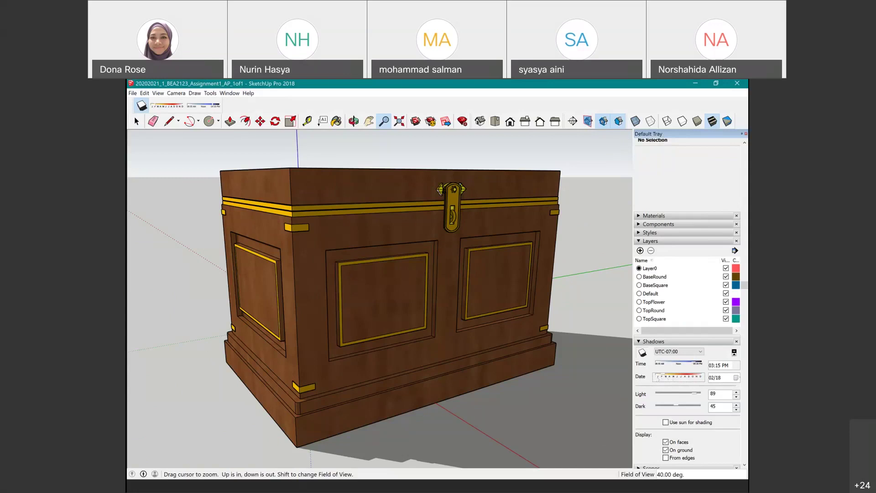
- Orbit to a left-angled view, move shadow time to morning, and try time zone UTC+08:00
scroll(589, 313, down, 2)
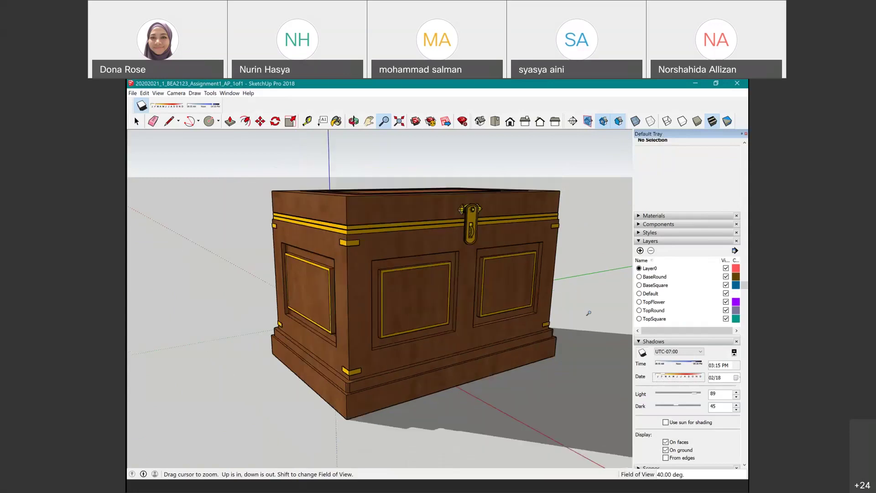
middle_drag(588, 313, 460, 295)
scroll(460, 295, up, 1)
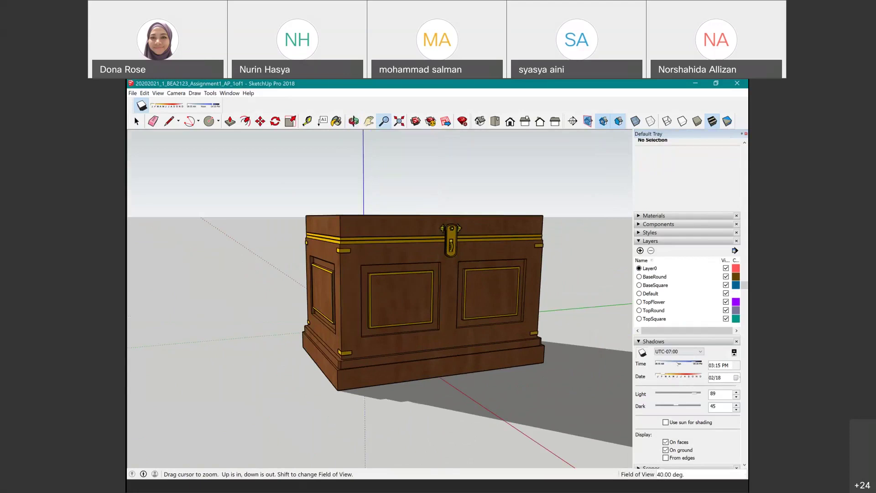
mouse_move(691, 363)
mouse_down()
mouse_move(669, 363)
mouse_move(699, 375)
mouse_move(657, 375)
mouse_up()
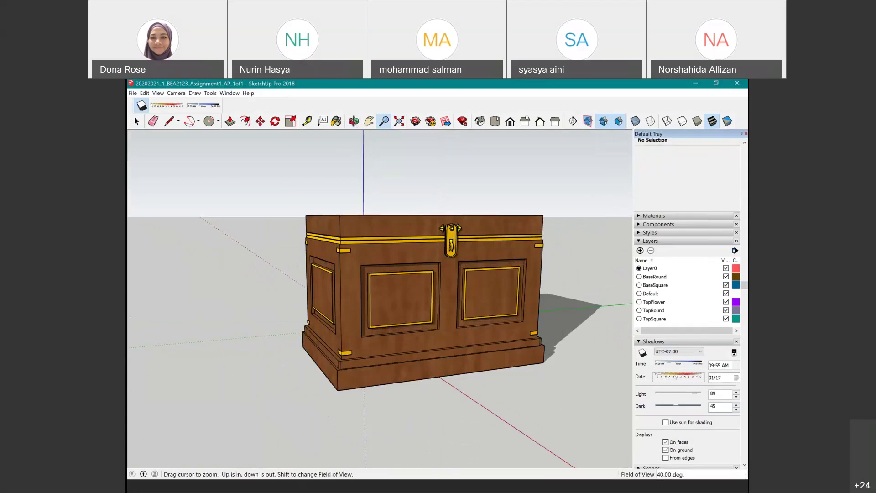
click(694, 353)
scroll(701, 273, down, 2)
scroll(702, 272, down, 3)
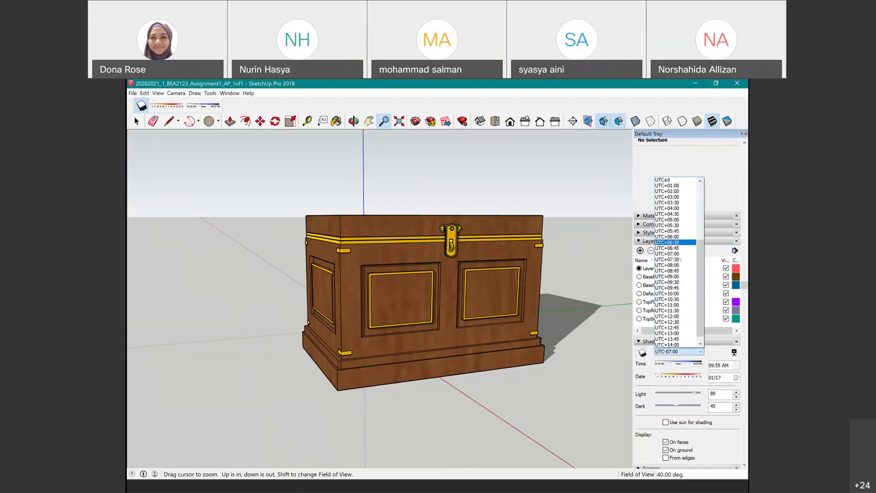
key(Escape)
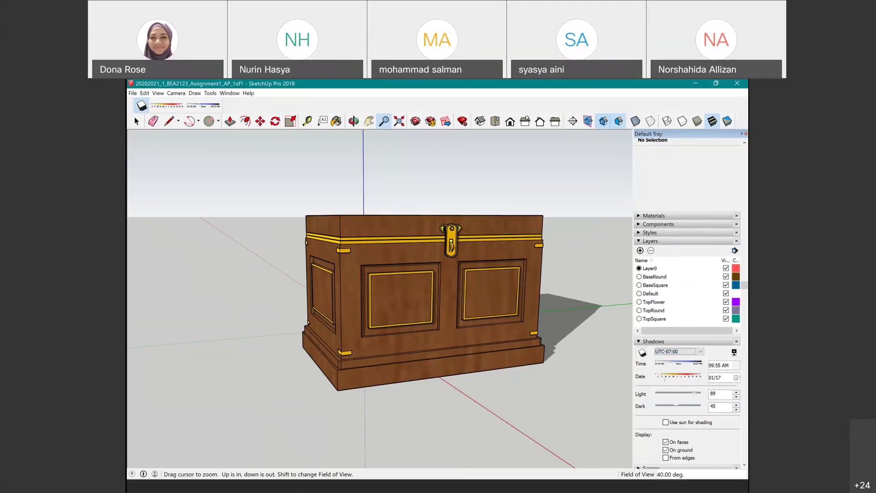
click(700, 351)
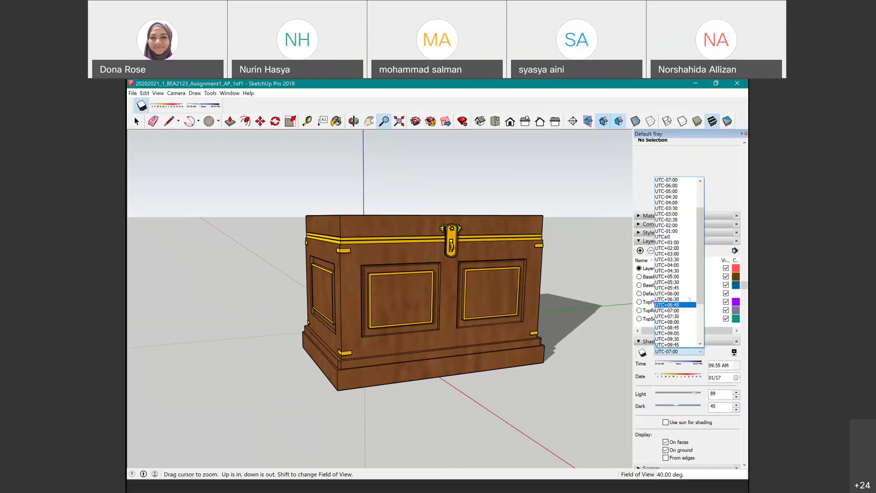
scroll(703, 302, down, 1)
drag(702, 303, 703, 311)
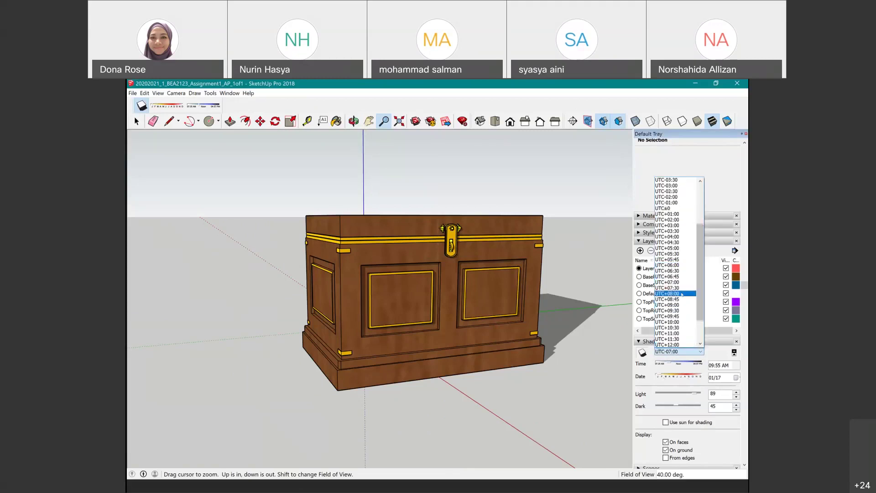
click(681, 294)
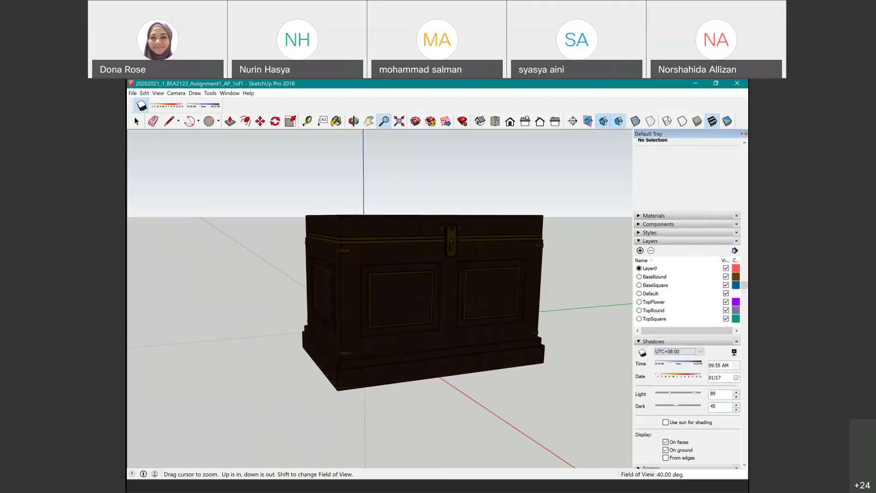
- Toggle sun shading on and off, raise the Dark level, and restore time zone UTC-07:00
click(665, 406)
click(666, 422)
scroll(687, 434, down, 1)
click(666, 406)
click(686, 391)
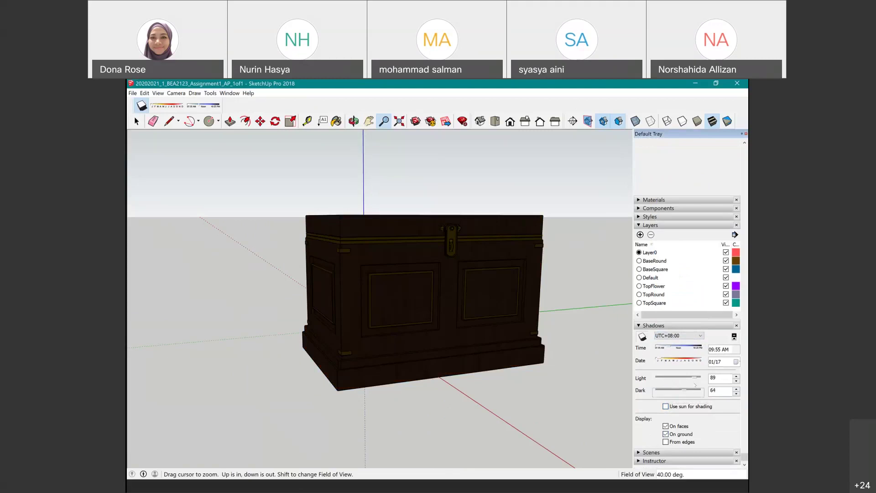
click(701, 336)
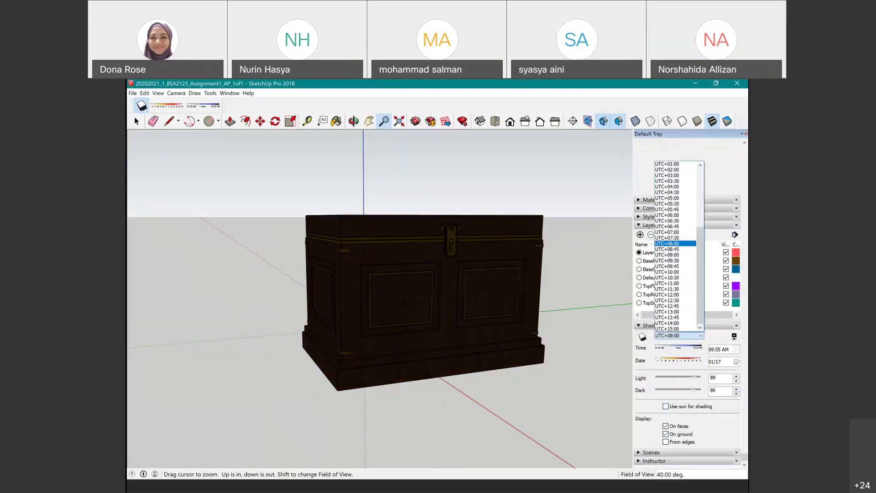
drag(700, 266, 705, 206)
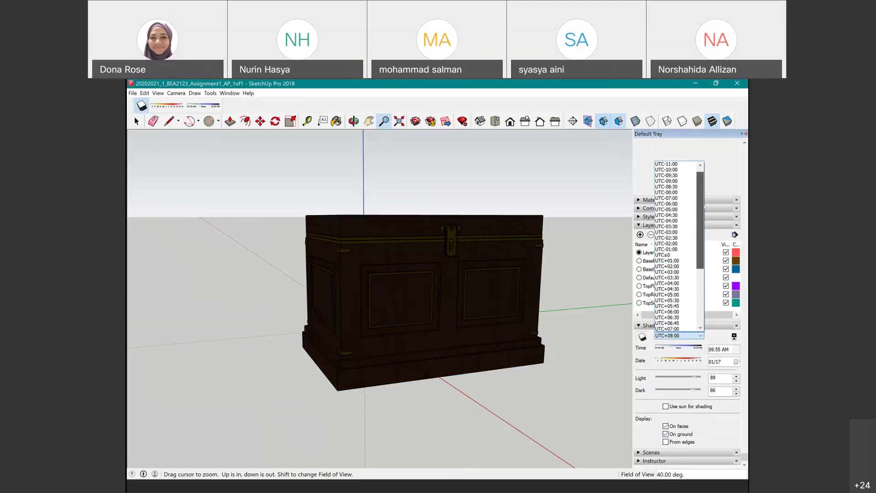
click(667, 198)
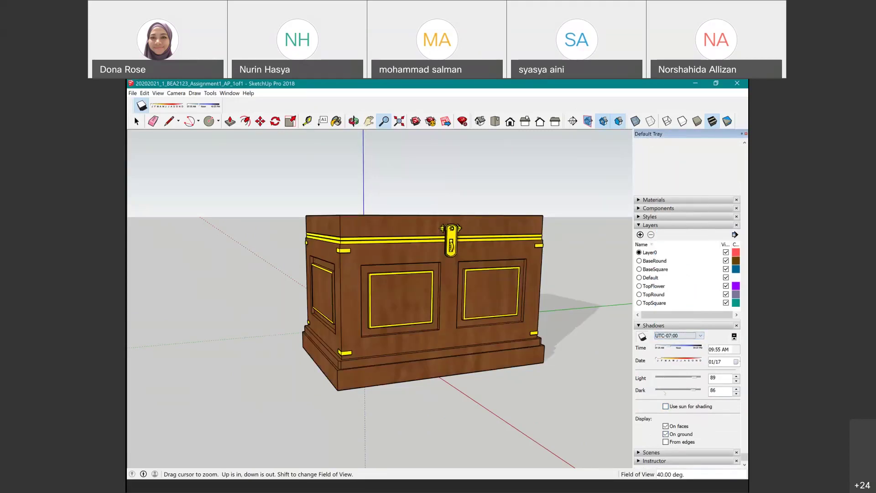
- Dim the chest's shadows to Dark 54 and Light 32, then orbit to a more frontal view
click(665, 391)
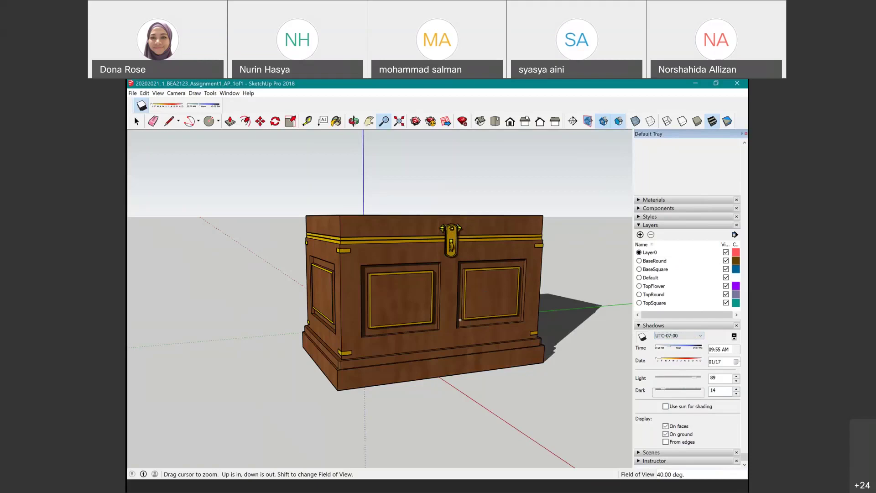
scroll(459, 319, up, 2)
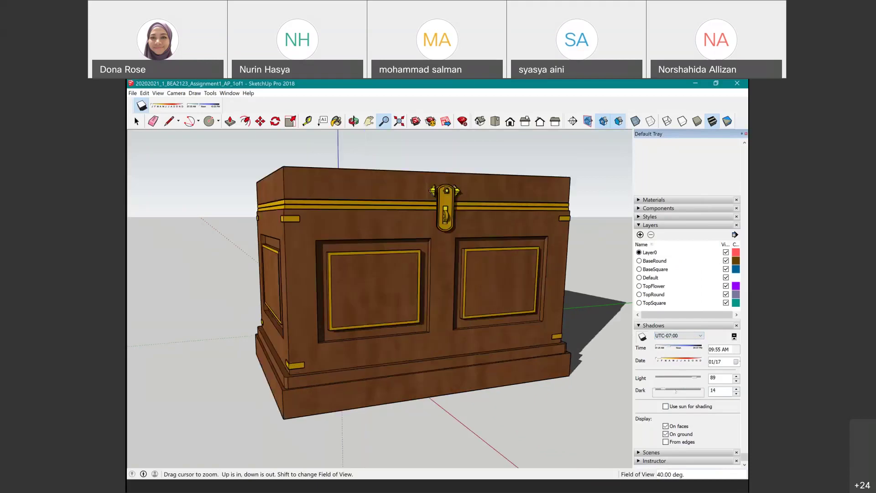
click(676, 390)
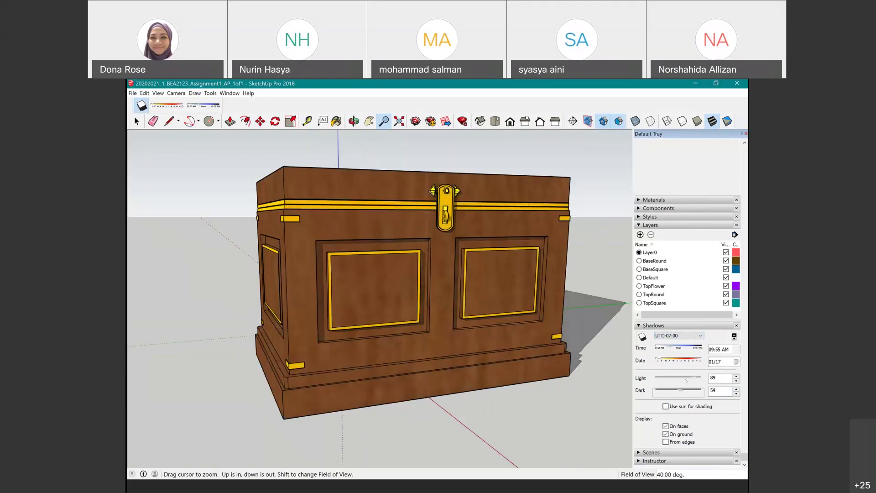
drag(688, 378, 673, 378)
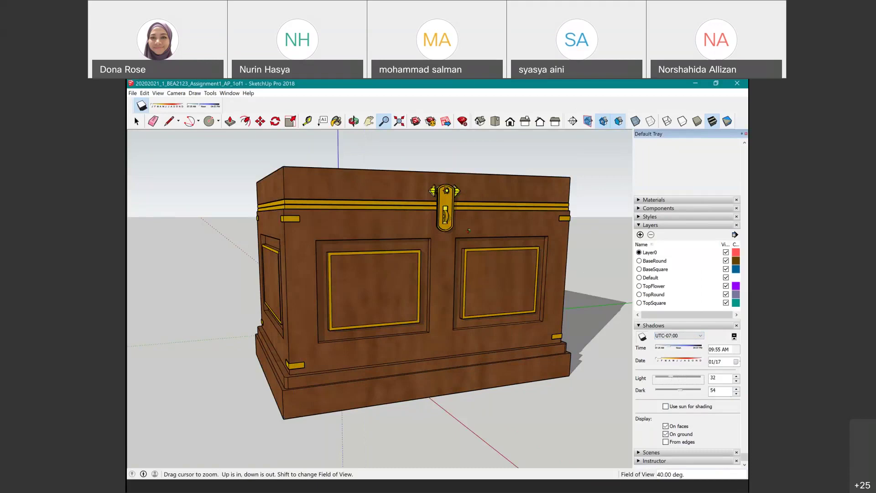
middle_drag(468, 230, 483, 250)
- Switch to the Right standard view showing the clasp, with Parallel Projection on
scroll(475, 245, down, 3)
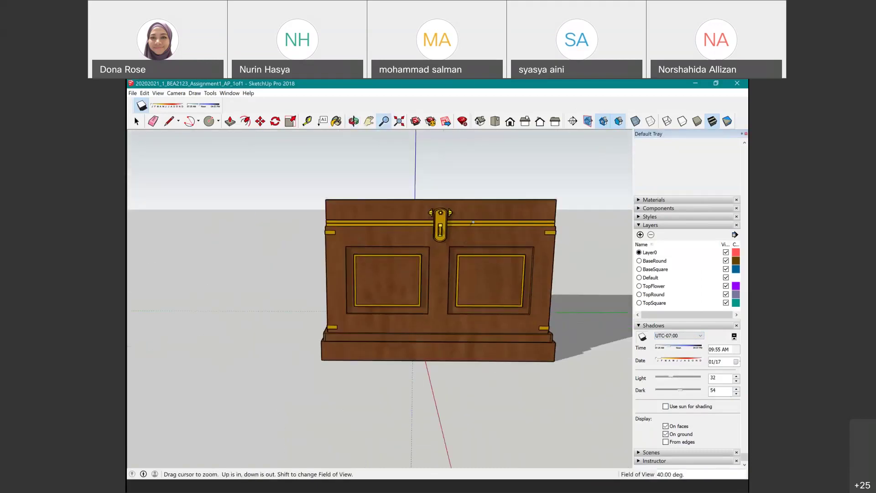
click(510, 121)
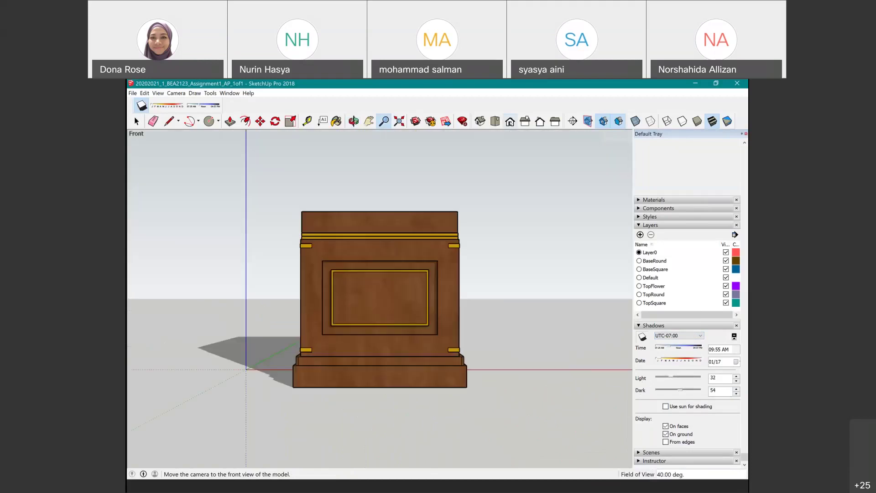
click(525, 120)
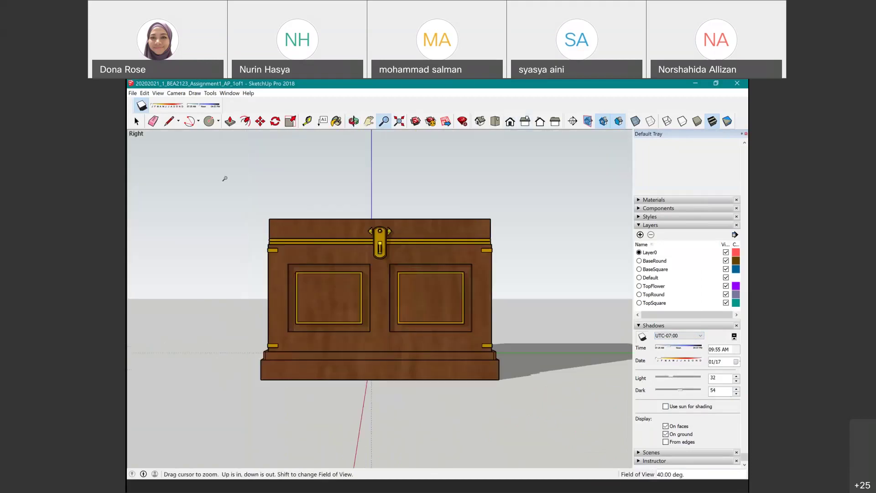
click(176, 93)
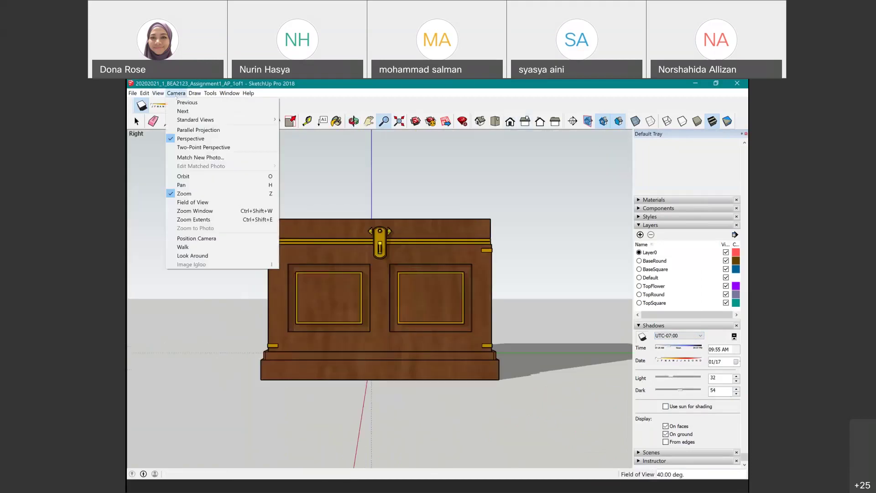
click(181, 138)
- Restore the flat Right elevation and zoom so the chest fills the view
scroll(289, 278, up, 2)
drag(290, 277, 285, 272)
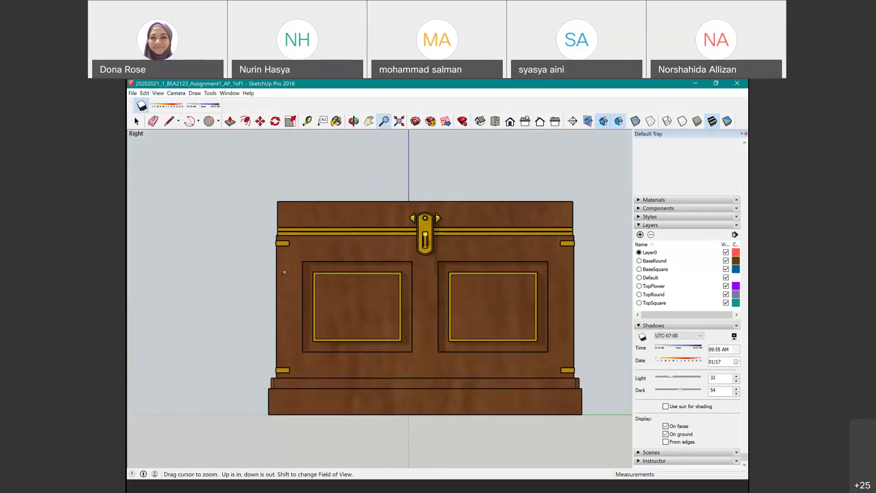
scroll(547, 304, up, 1)
scroll(451, 224, down, 1)
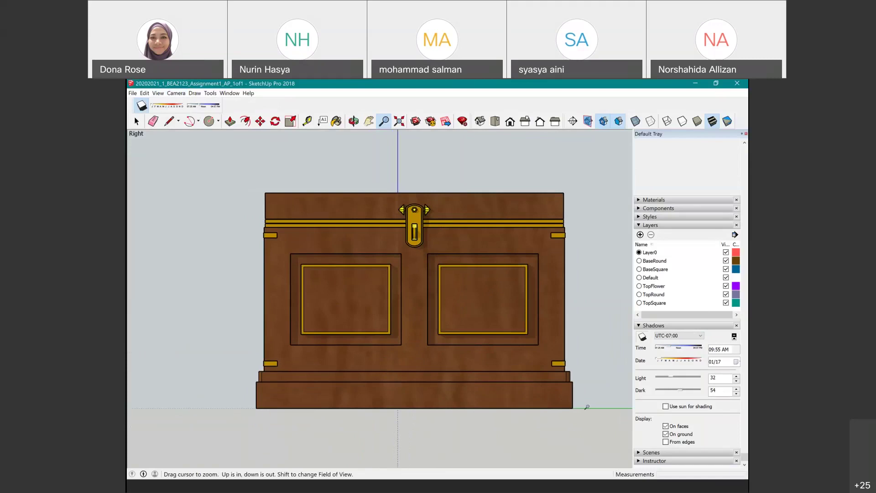
middle_drag(564, 366, 596, 401)
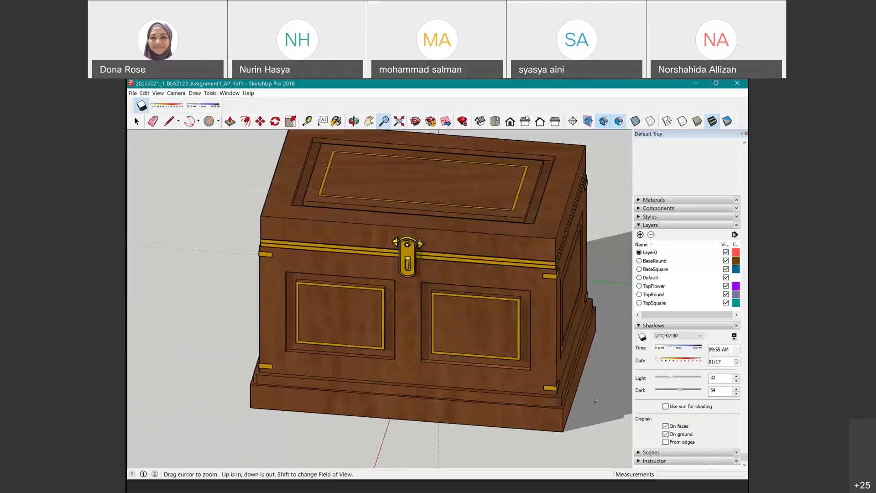
click(526, 122)
drag(510, 327, 508, 350)
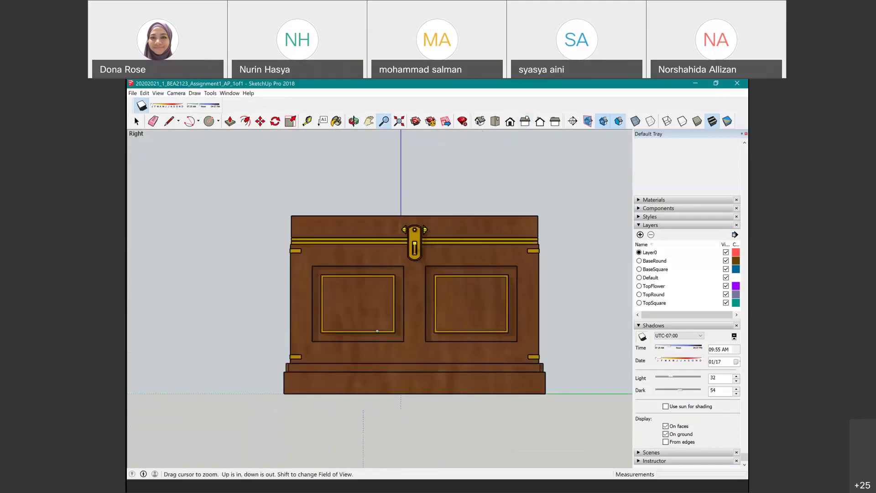
drag(377, 331, 381, 287)
scroll(441, 293, up, 2)
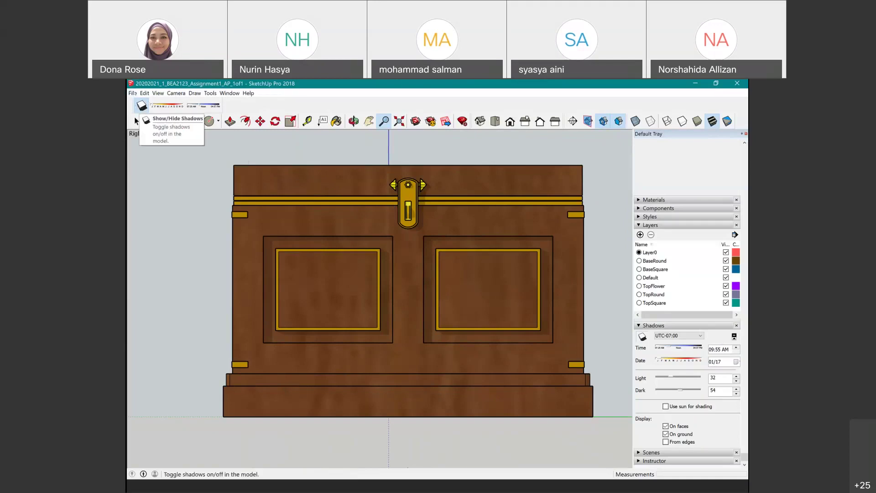
- Start a 2D Graphic export from the File > Export menu
click(133, 93)
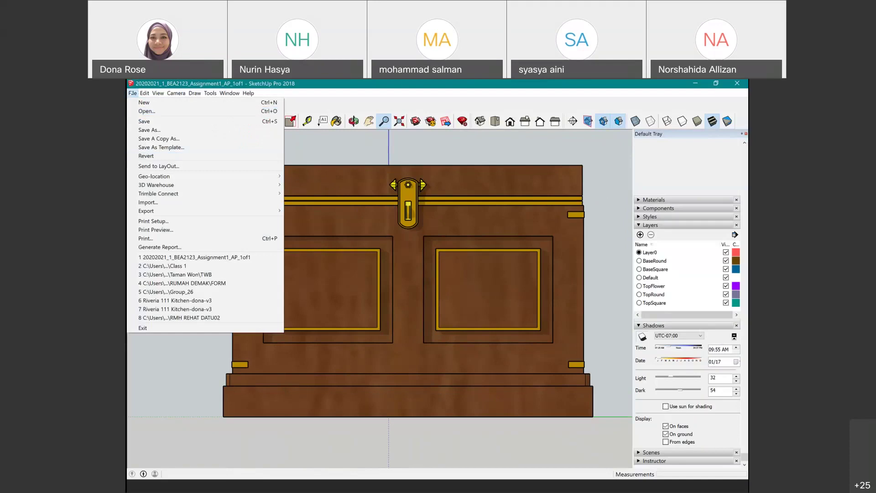
mouse_move(155, 211)
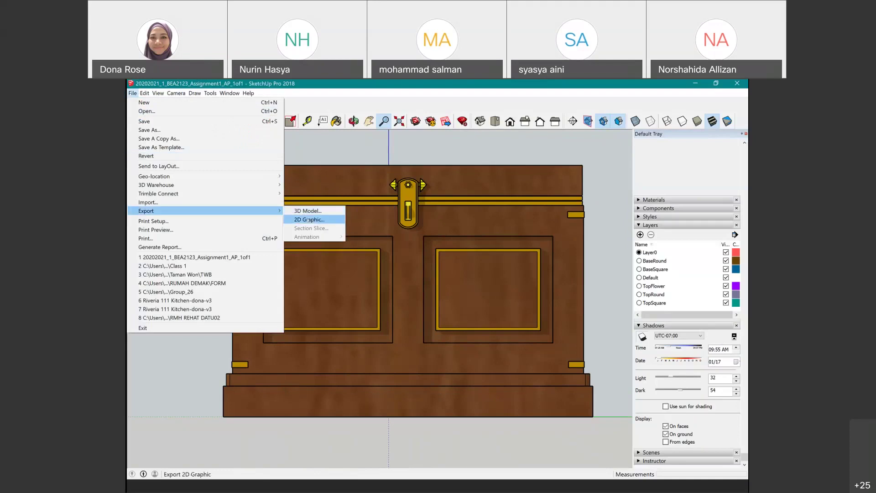
click(308, 220)
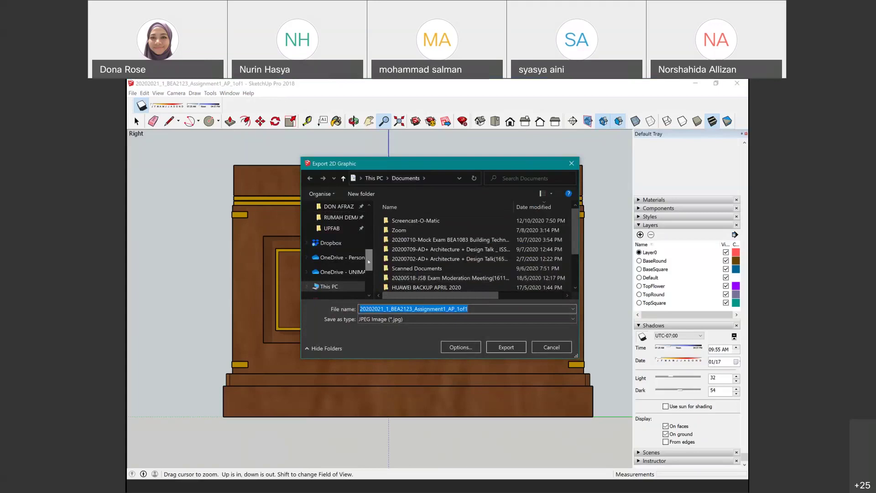
- Choose the Downloads folder as the export destination
drag(370, 260, 370, 215)
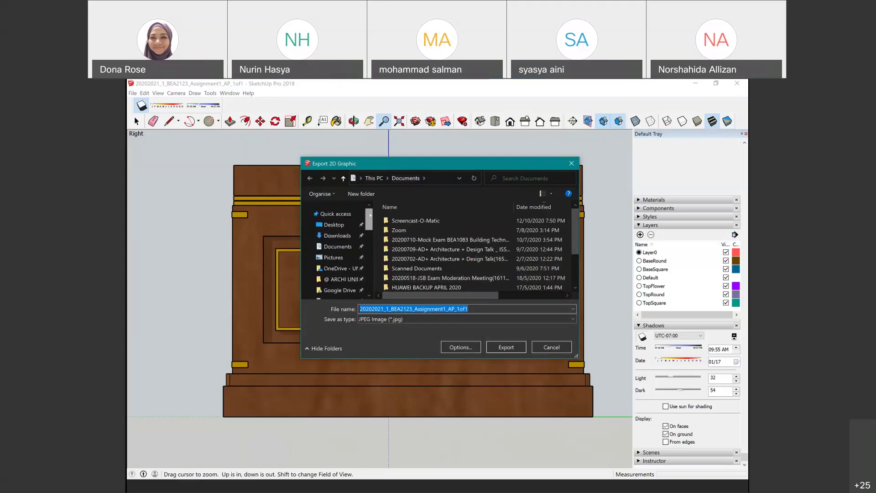
click(336, 235)
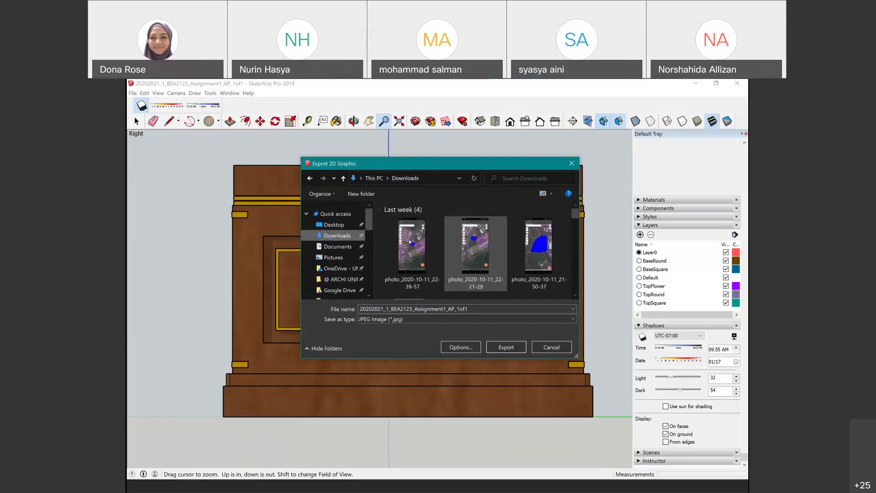
scroll(475, 263, down, 2)
scroll(478, 273, up, 2)
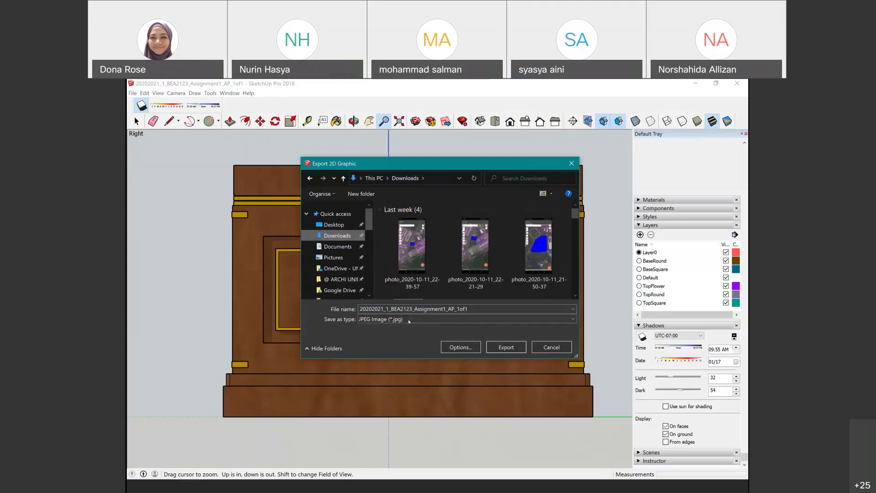
- Name the export 'Front View' and bring up the JPG Options
double_click(473, 306)
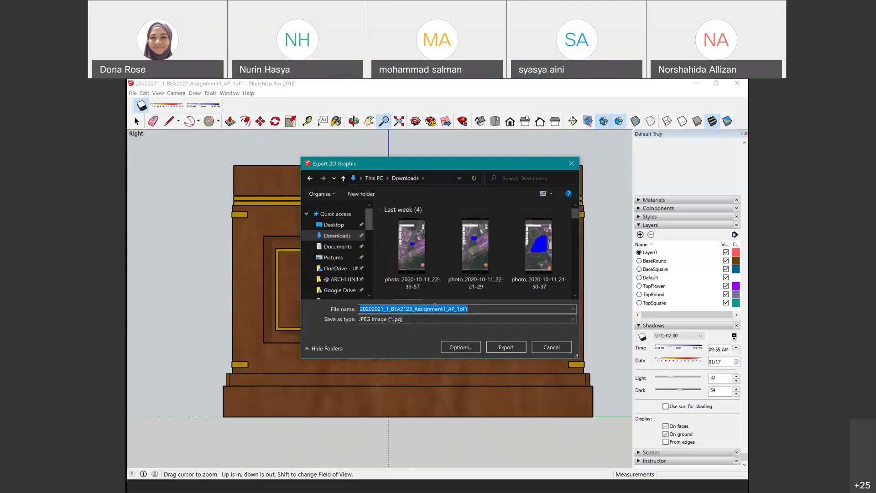
text(Model 1)
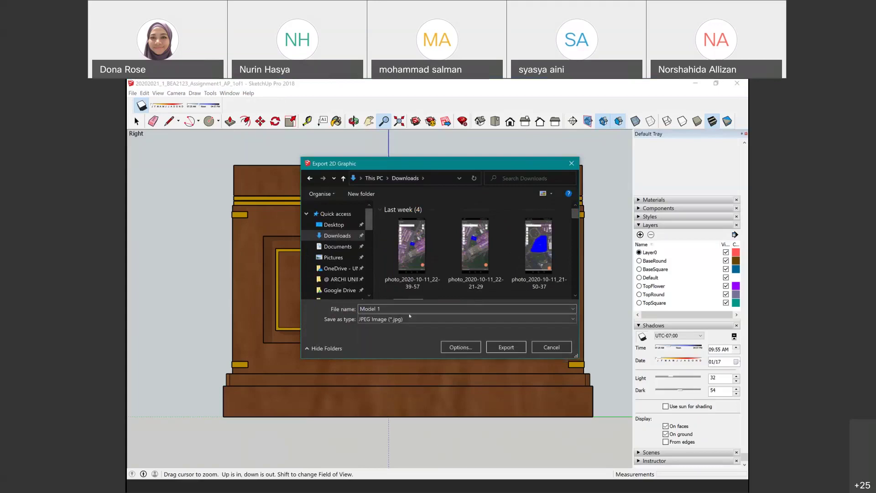
double_click(368, 309)
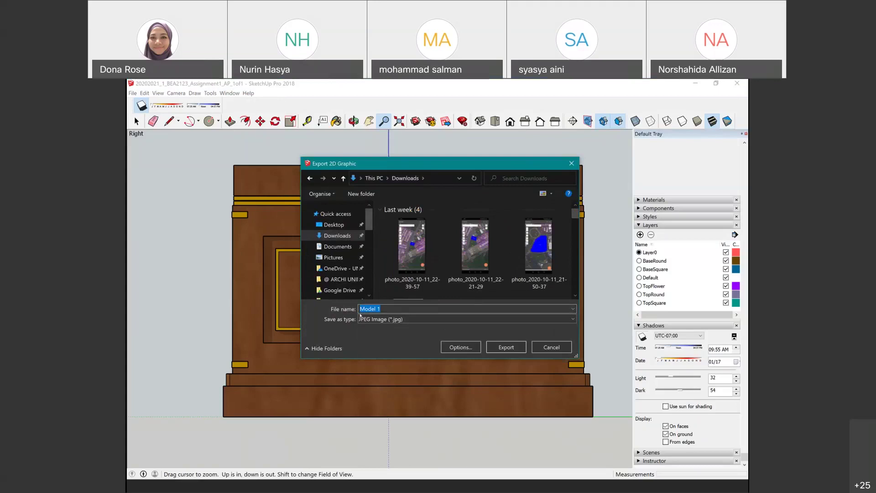
text(Front View)
click(461, 347)
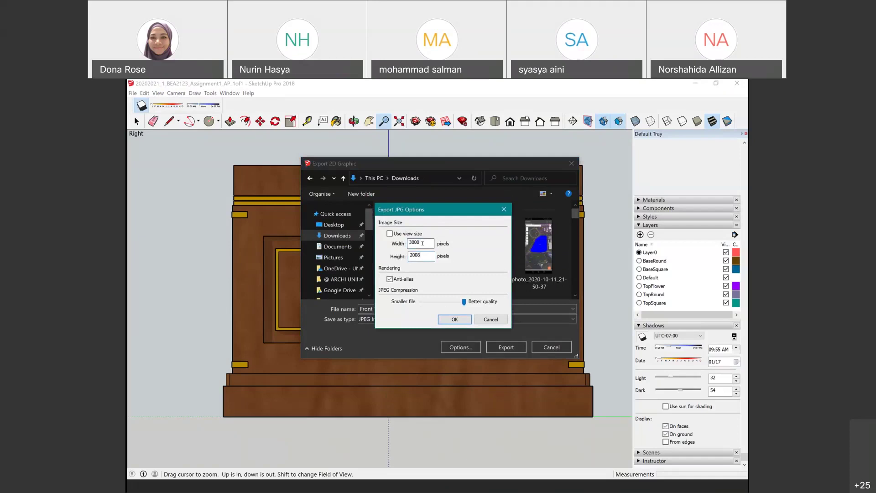
- Untick Use view size and enter a custom image width of 3000 pixels
double_click(421, 240)
click(423, 242)
click(389, 234)
double_click(420, 239)
click(390, 233)
text(3000)
- Keep best JPEG quality and anti-aliasing, settle on 3000 × 2008, and confirm
click(480, 306)
text(4)
key(BackSpace)
text(5)
text(3)
click(455, 319)
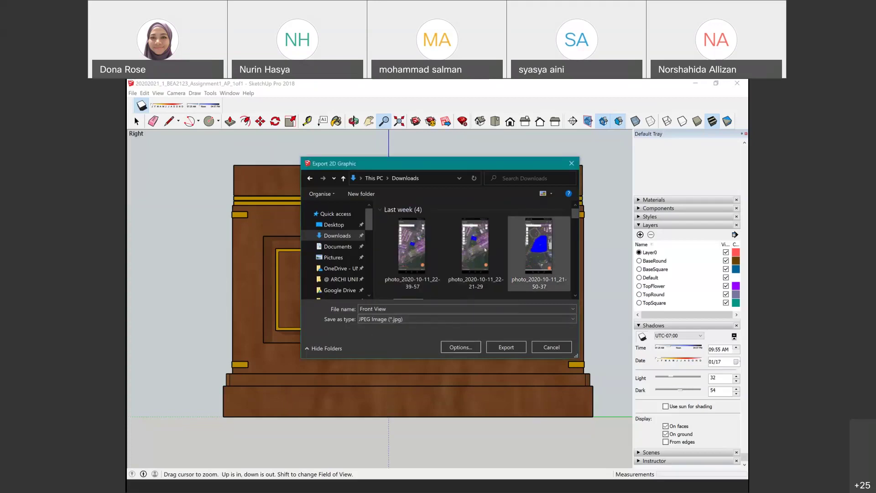
- Save the 3000 × 2008 image as 'Front View.jpg' in Downloads
scroll(485, 249, down, 2)
scroll(482, 253, up, 1)
scroll(484, 253, down, 2)
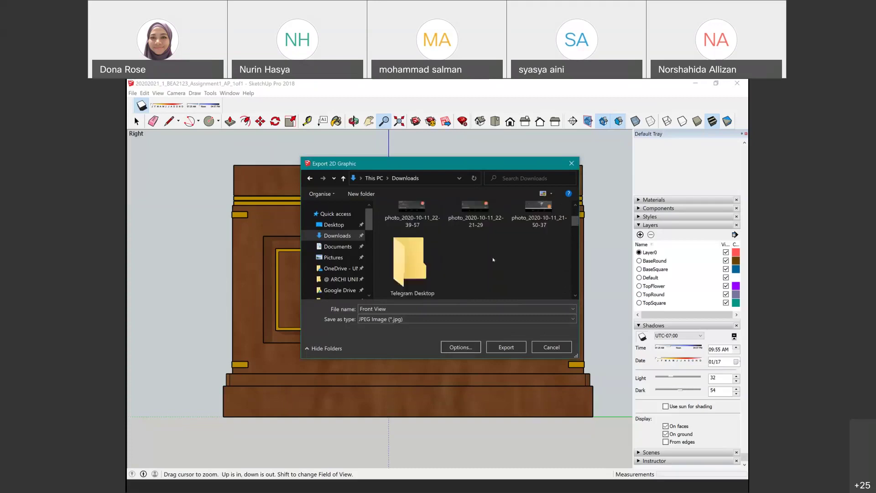
scroll(488, 257, up, 2)
scroll(493, 262, down, 1)
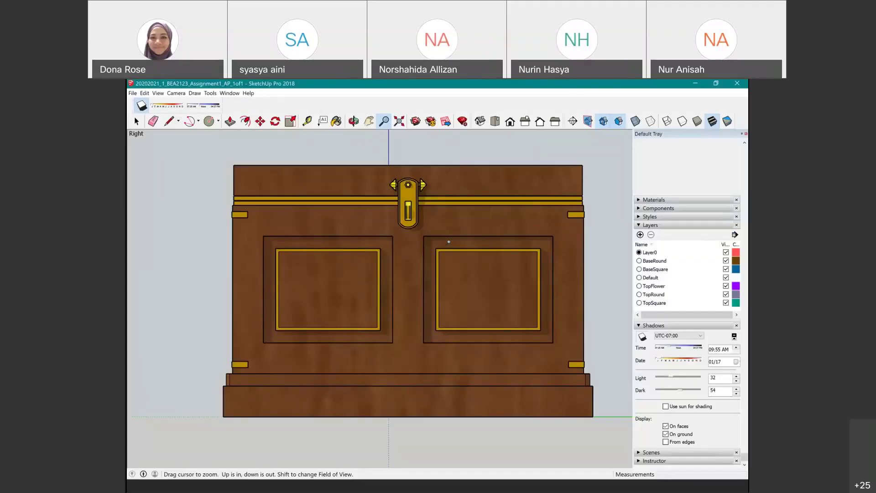
- Turn Perspective back on and orbit to a raised three-quarter view of the chest
key(space)
scroll(406, 342, down, 3)
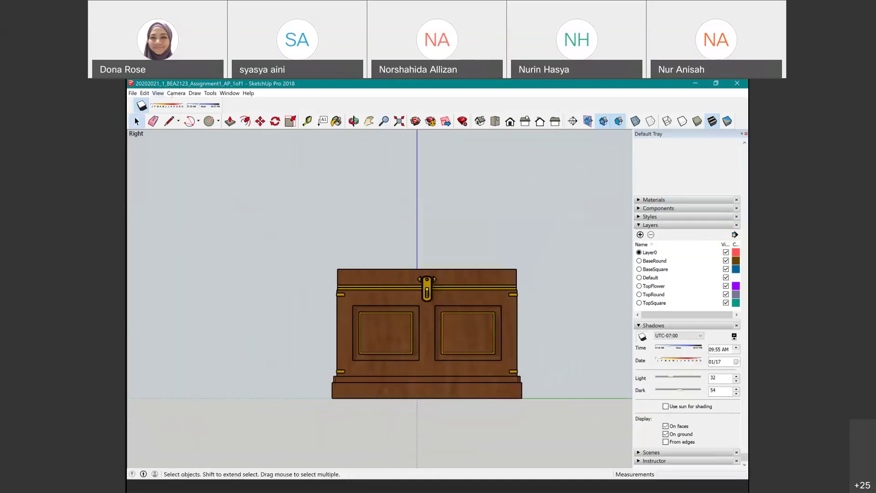
click(177, 93)
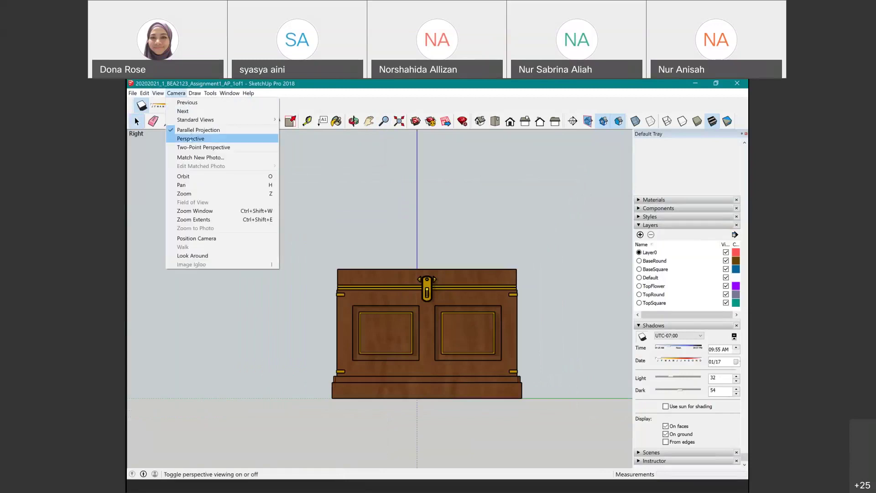
click(190, 139)
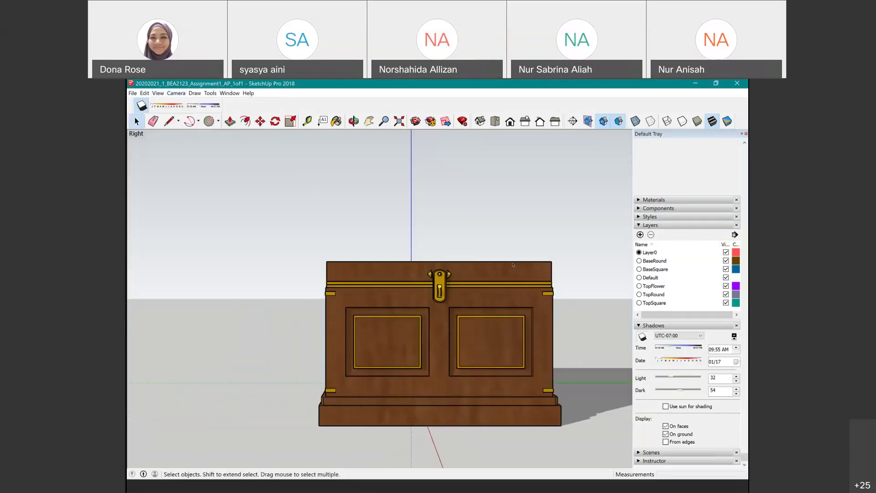
middle_drag(515, 272, 401, 269)
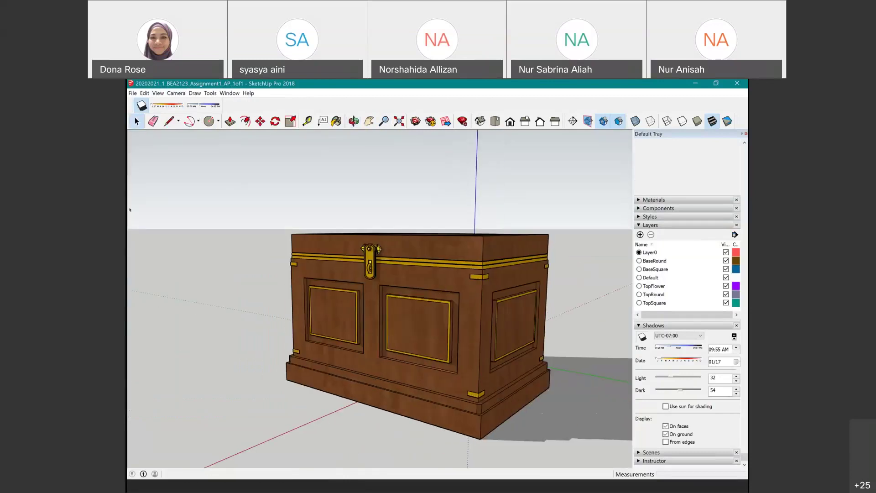
middle_drag(216, 225, 340, 236)
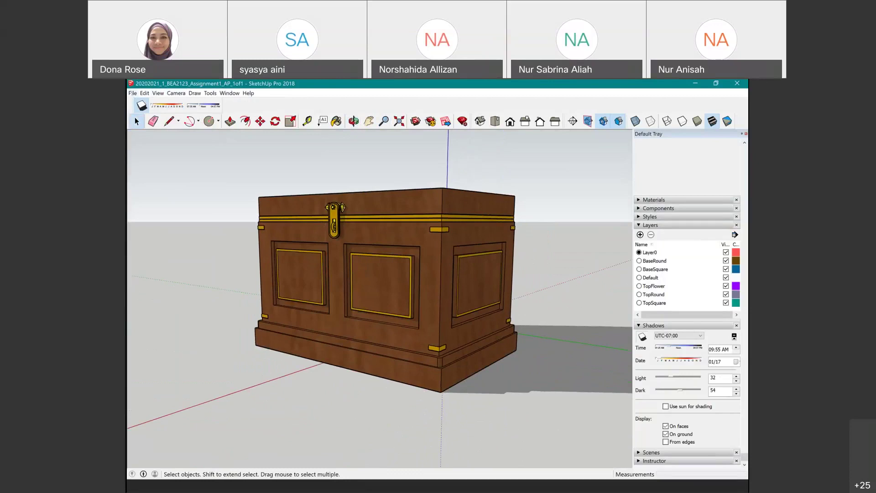
click(132, 93)
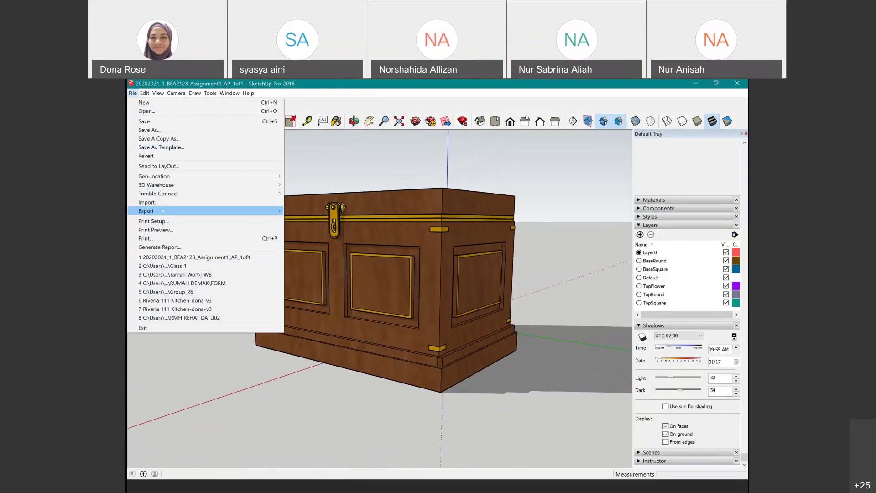
mouse_move(155, 213)
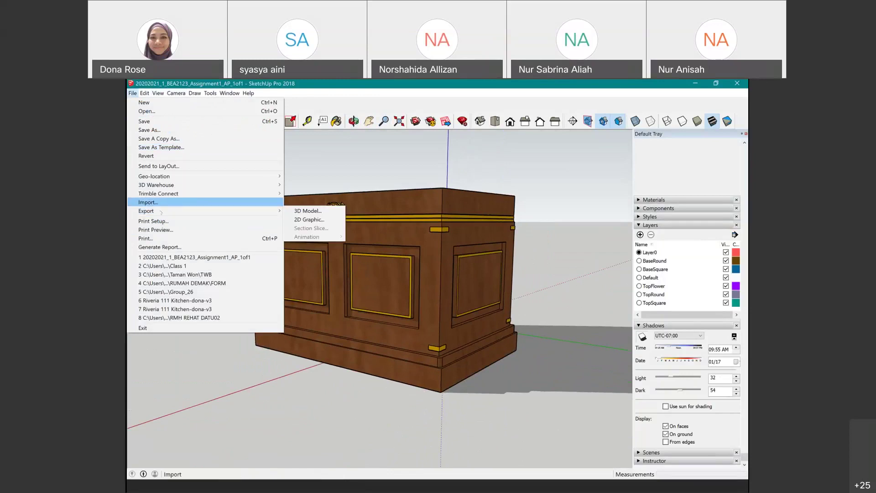
mouse_move(270, 212)
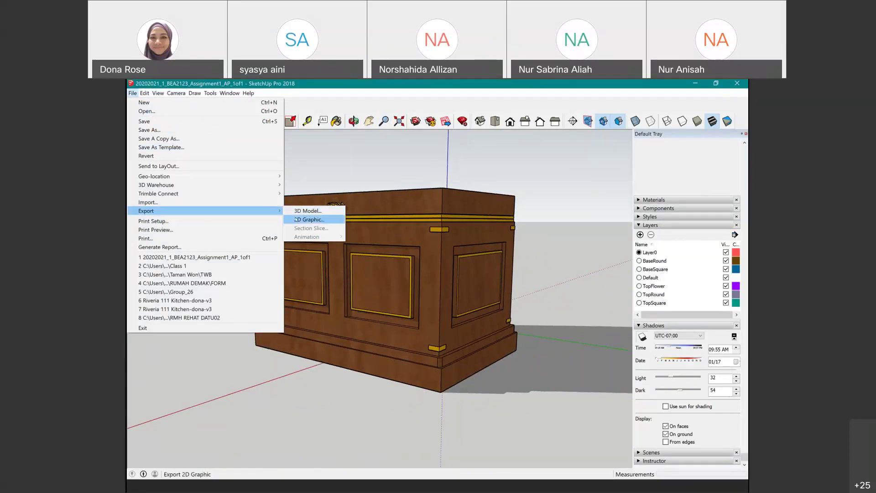
click(306, 219)
click(395, 319)
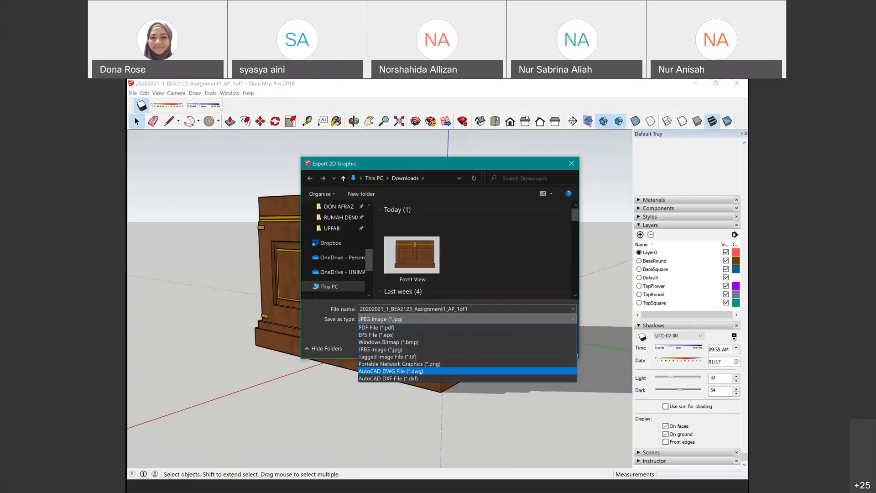
click(476, 350)
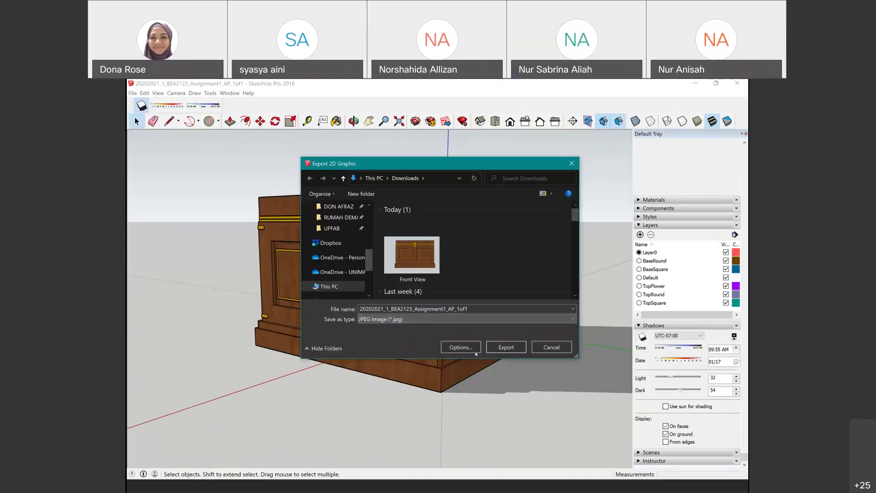
click(551, 347)
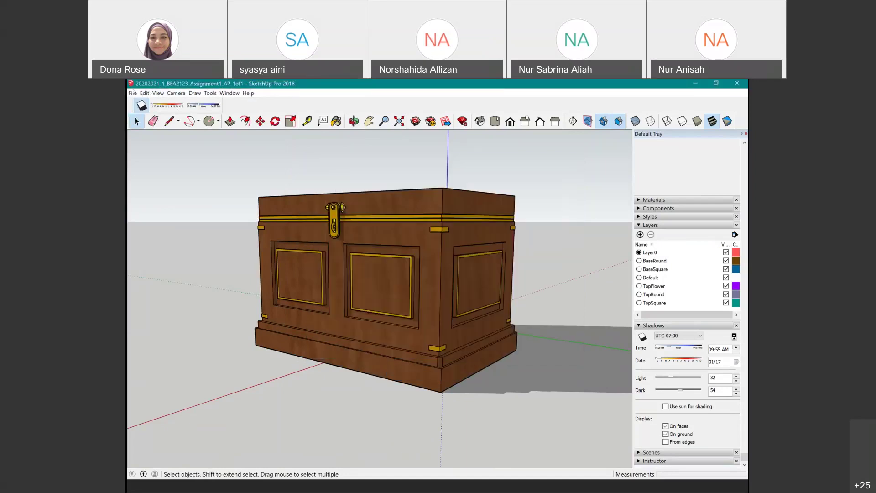
click(133, 93)
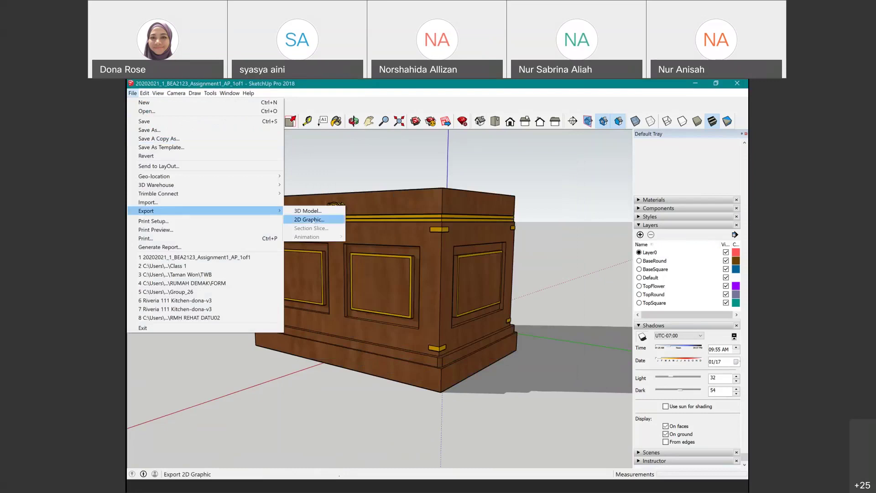
click(315, 219)
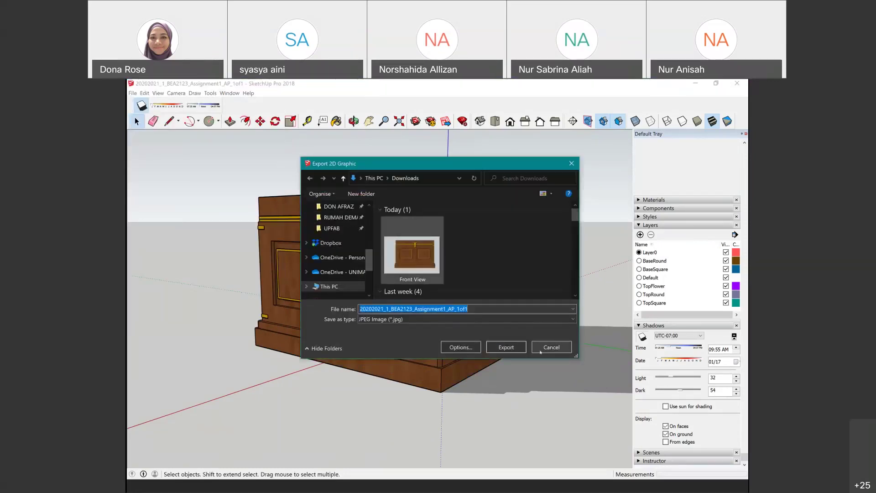
click(542, 349)
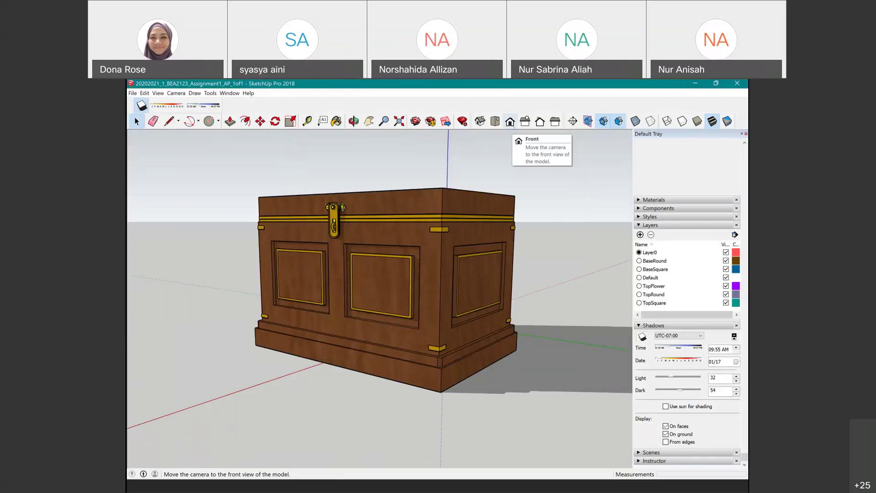
- Return to the Right standard view in Parallel Projection, zoomed in on the chest
click(525, 121)
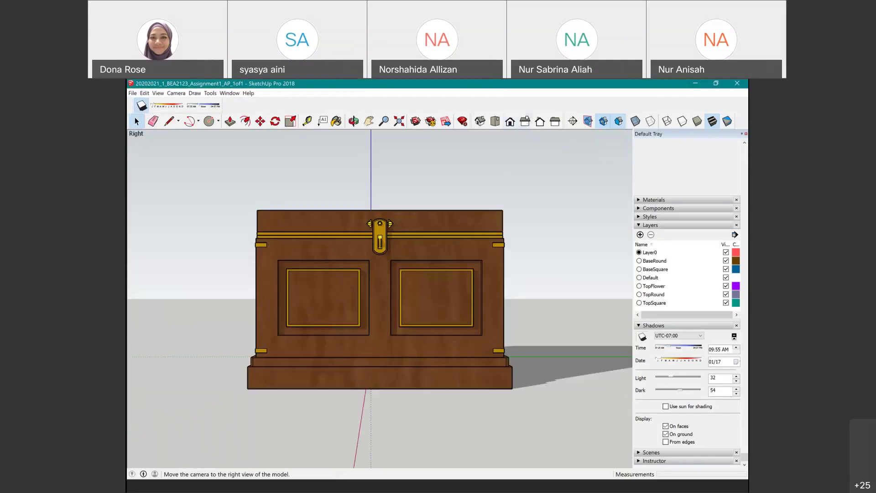
click(158, 93)
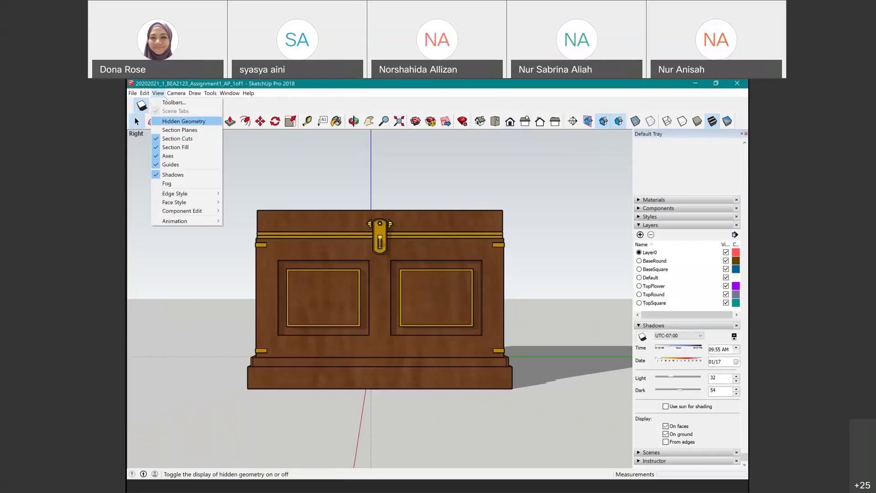
mouse_move(176, 93)
click(194, 139)
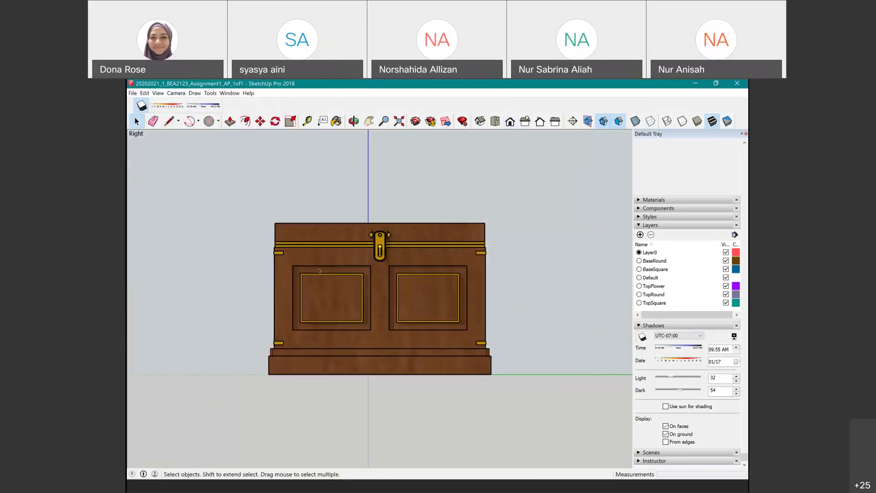
scroll(307, 286, up, 2)
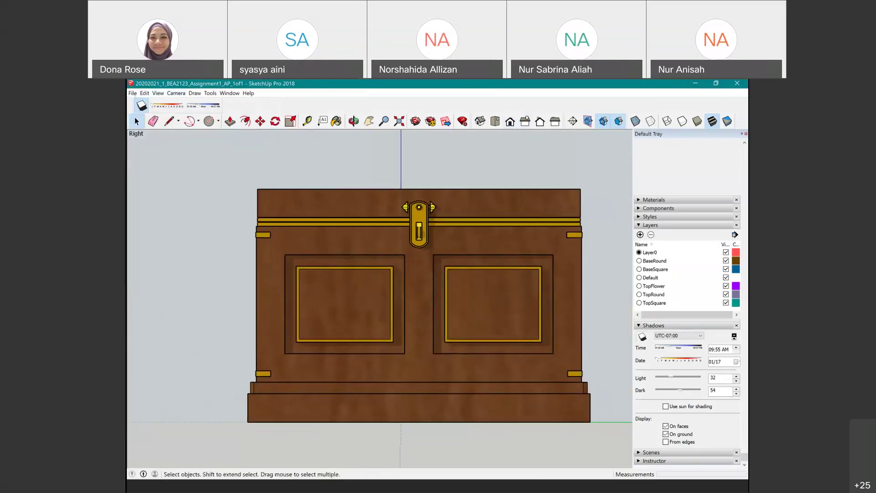
click(133, 93)
mouse_move(171, 211)
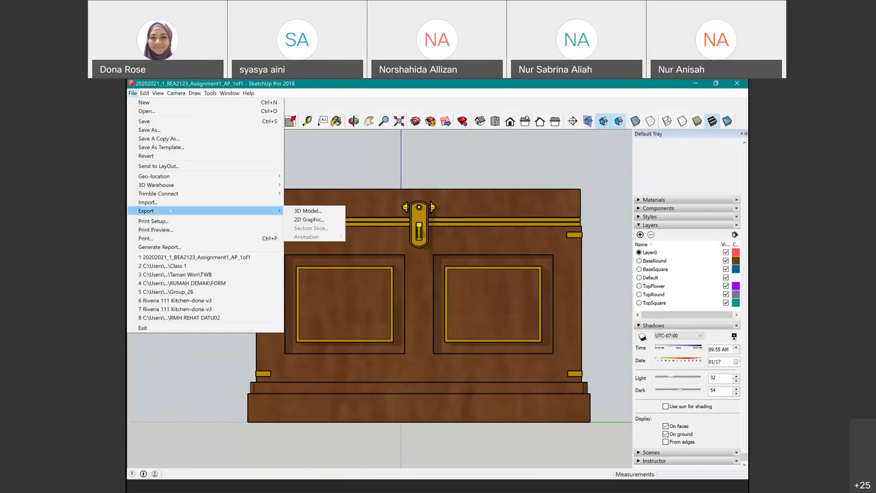
- Start a 2D Graphic export with AutoCAD DWG as the file format
click(318, 220)
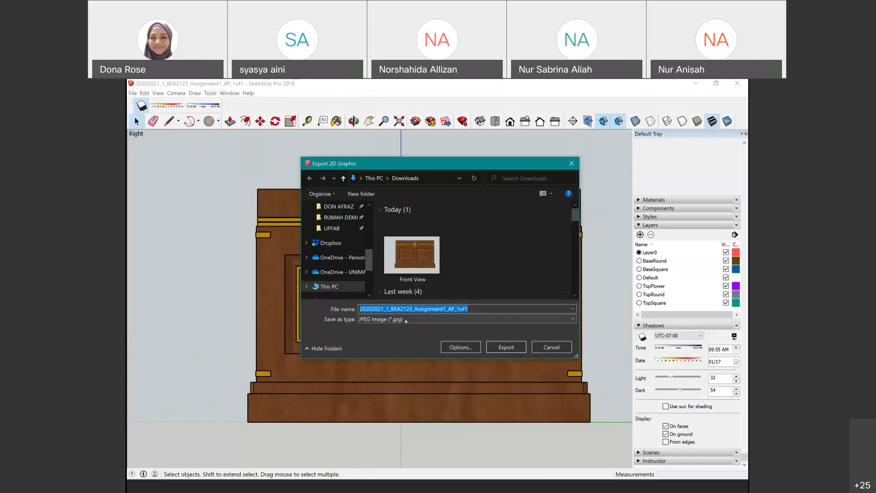
click(406, 320)
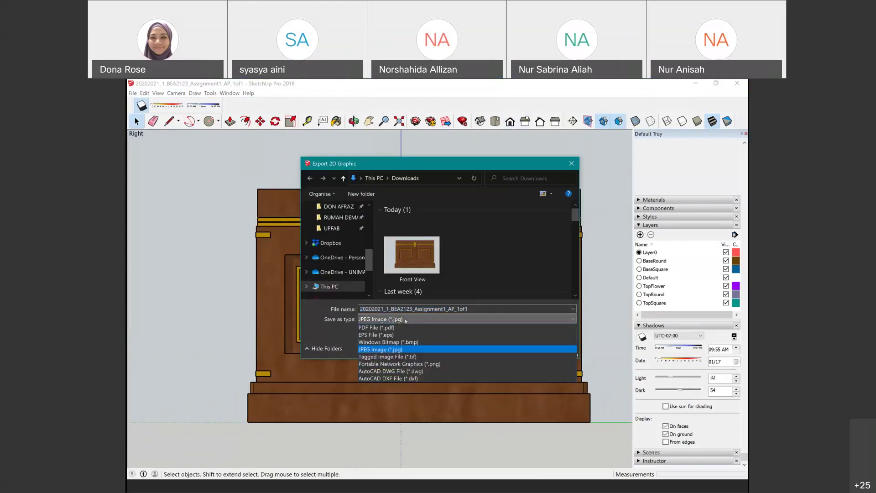
click(405, 371)
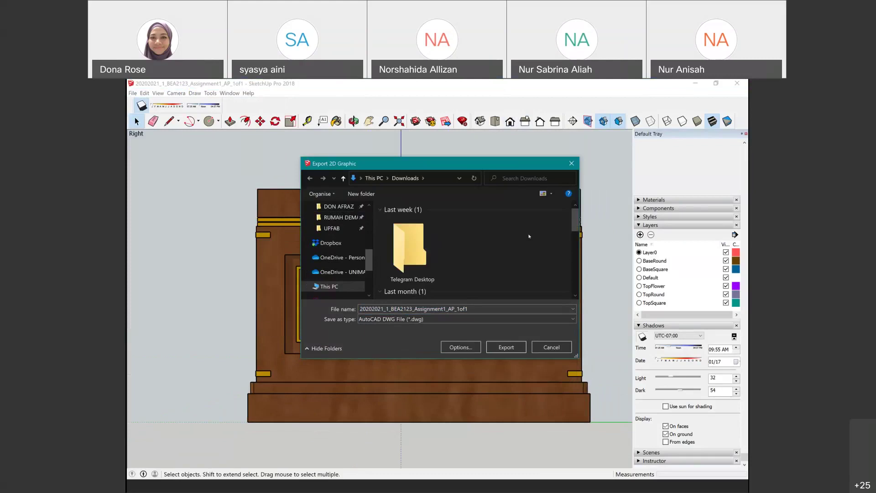
- Set the AutoCAD version to 2013, export the DWG, and dismiss the audit report
click(461, 348)
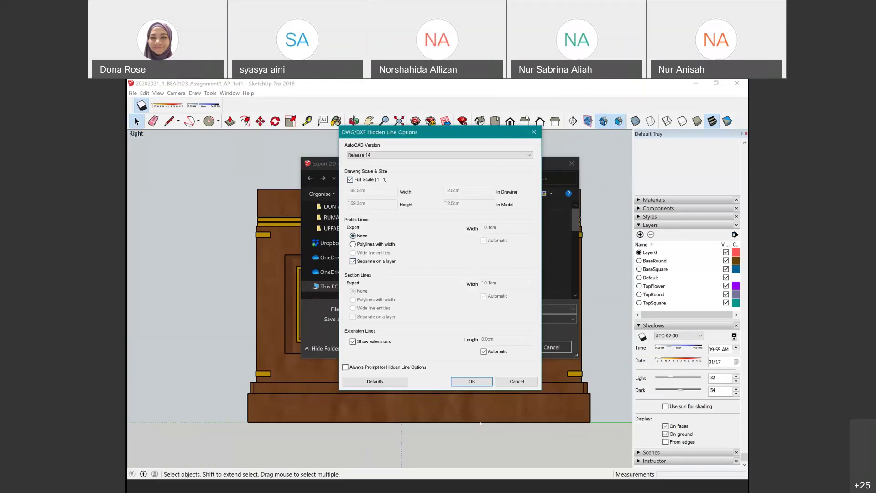
click(392, 155)
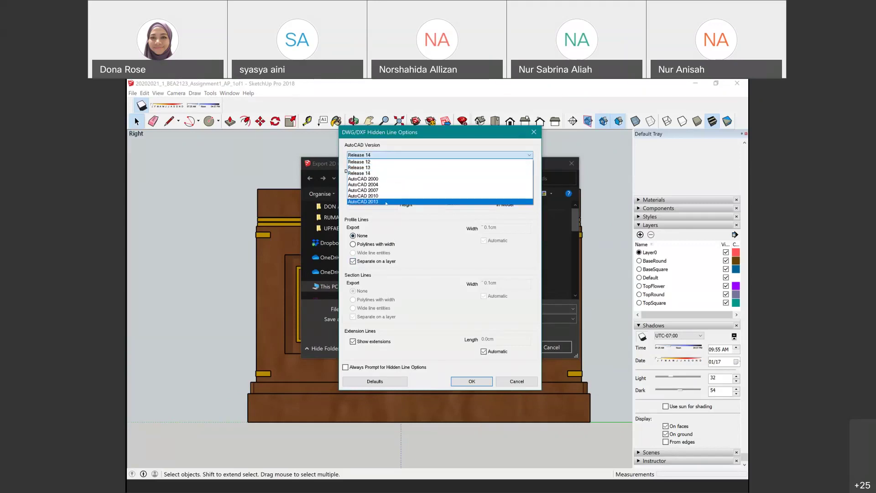
click(386, 201)
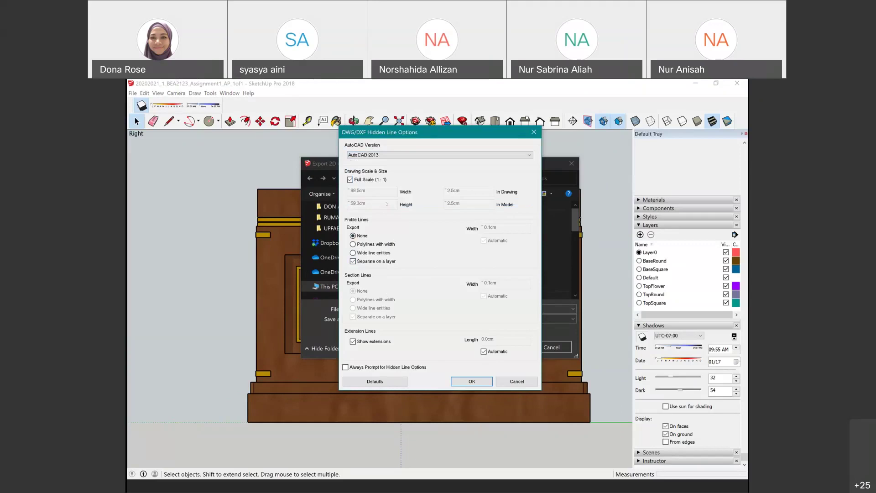
click(472, 381)
click(507, 347)
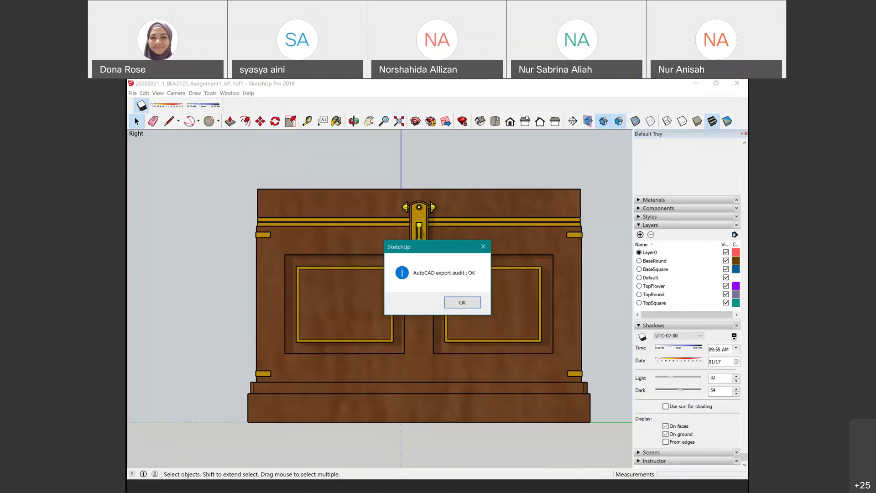
click(463, 303)
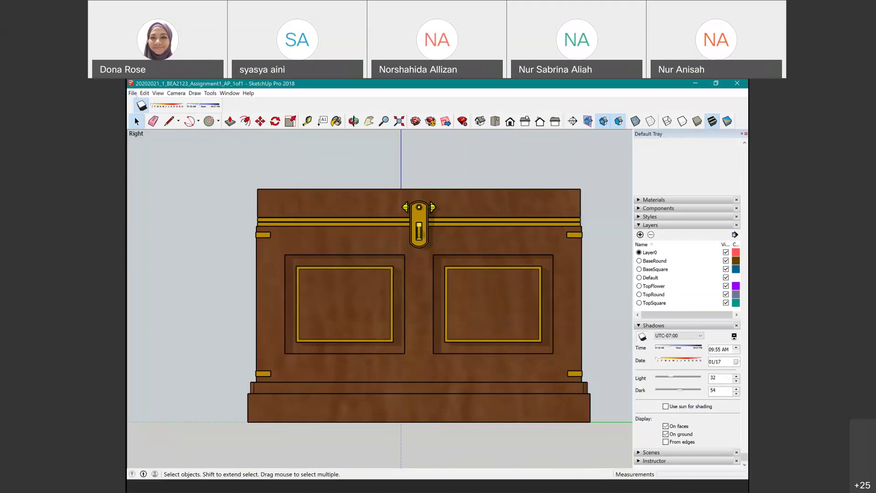
- Reopen the 2D Graphic export dialog and close it without exporting
click(133, 93)
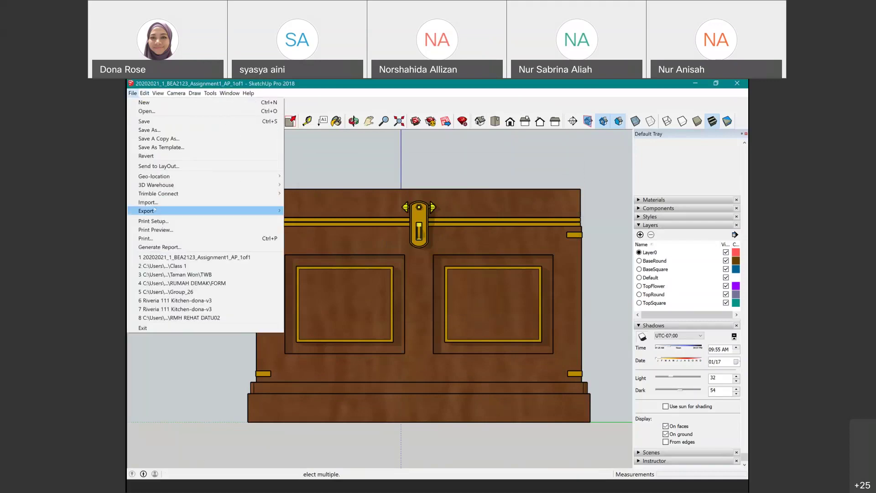
mouse_move(155, 209)
click(336, 221)
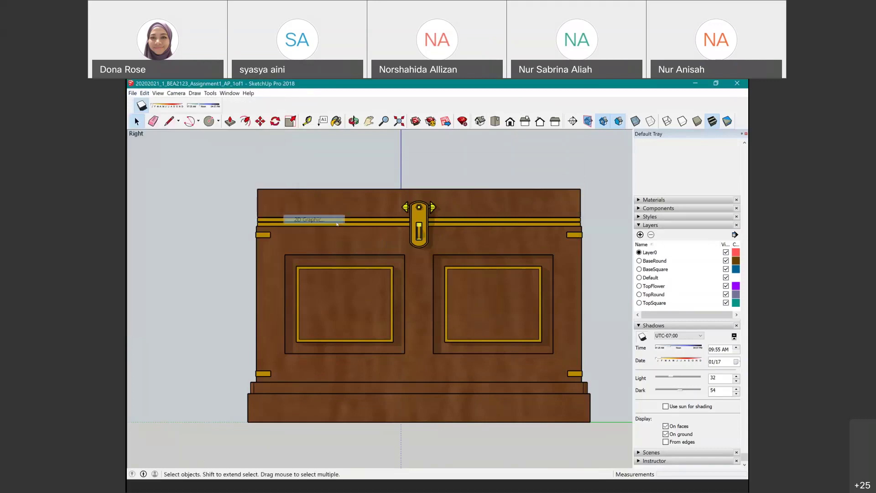
key(Return)
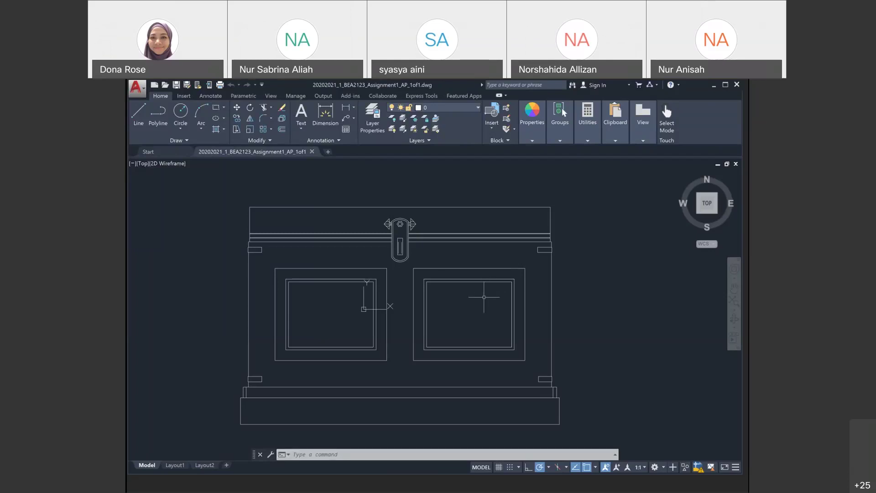
- Zoom in and out on the exported chest drawing, shifting it slightly right and up
scroll(483, 228, down, 3)
scroll(469, 250, up, 3)
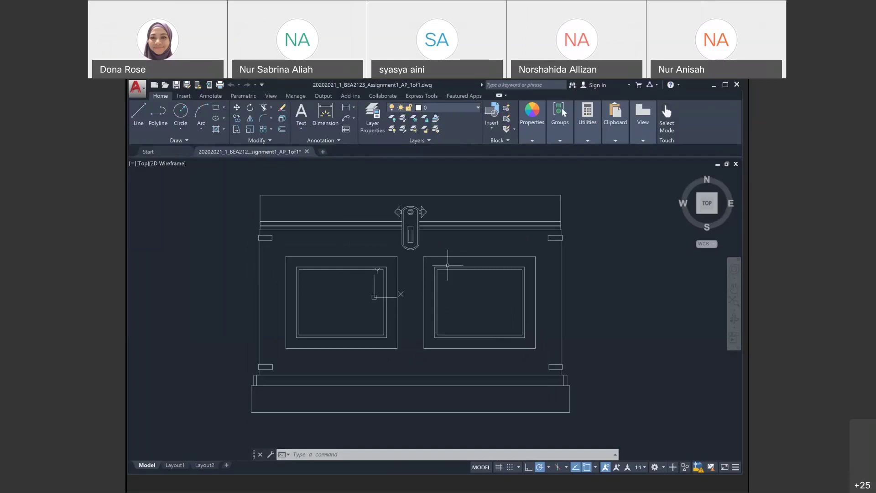
scroll(448, 265, down, 3)
scroll(450, 260, up, 4)
scroll(365, 289, down, 4)
scroll(385, 281, up, 3)
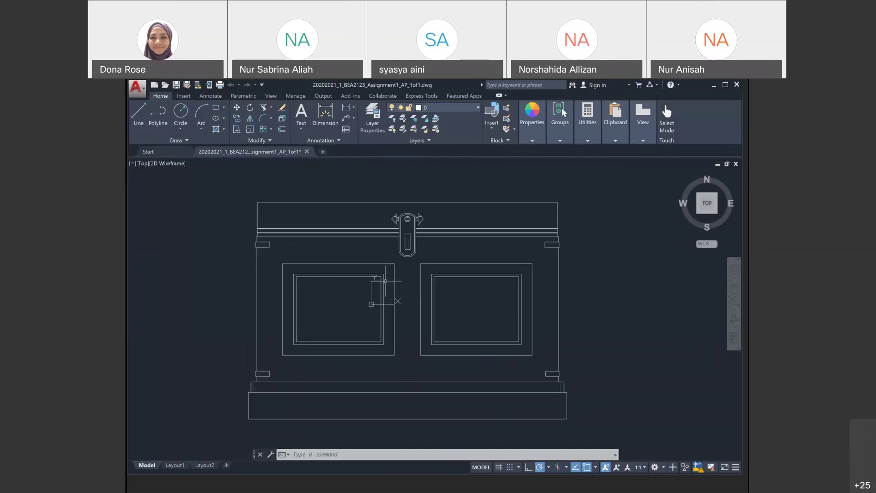
middle_drag(410, 276, 424, 272)
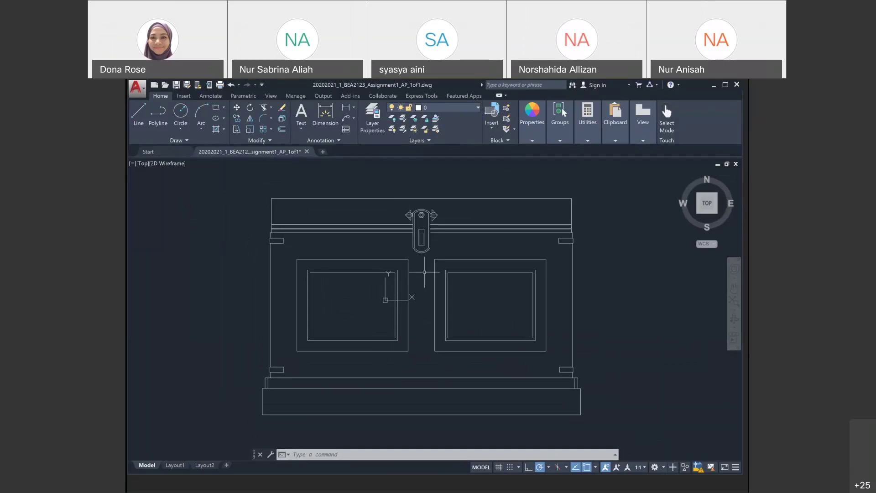
scroll(332, 311, up, 2)
scroll(382, 299, down, 2)
scroll(590, 226, up, 7)
- Select the horizontal lines at the chest's corner and nearby lines, cancelling each with Esc
click(589, 226)
click(564, 213)
scroll(616, 228, down, 2)
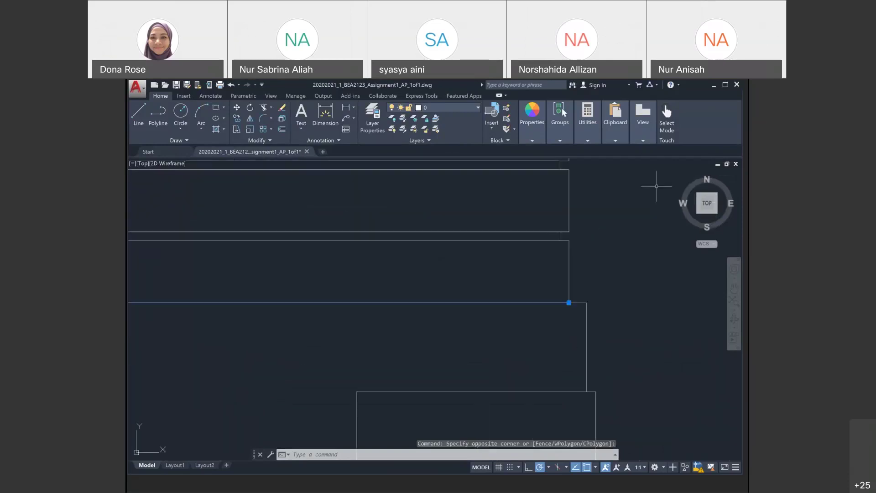
key(Escape)
click(529, 249)
key(Escape)
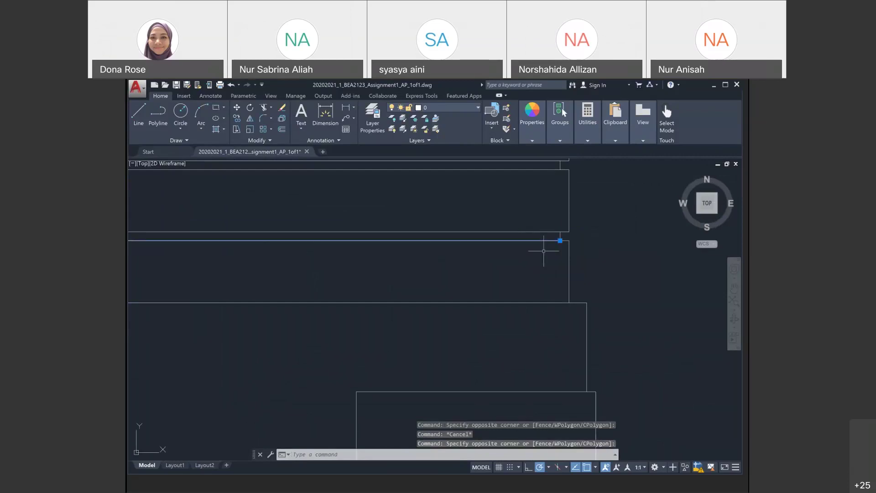
scroll(581, 234, up, 2)
click(532, 238)
click(524, 232)
key(Escape)
- Window-select more corner lines and the long horizontal edge line, clearing each selection
click(565, 212)
click(539, 209)
key(Escape)
scroll(557, 227, down, 3)
click(568, 194)
click(564, 219)
key(Escape)
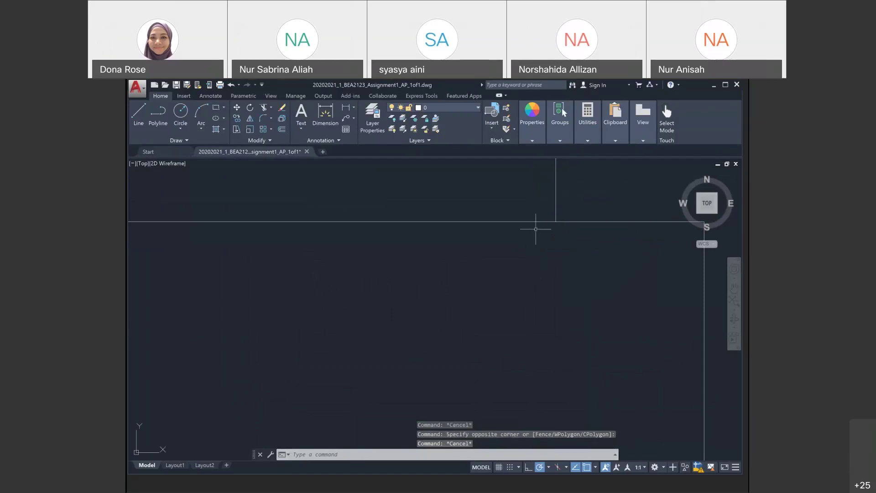
click(590, 208)
click(576, 248)
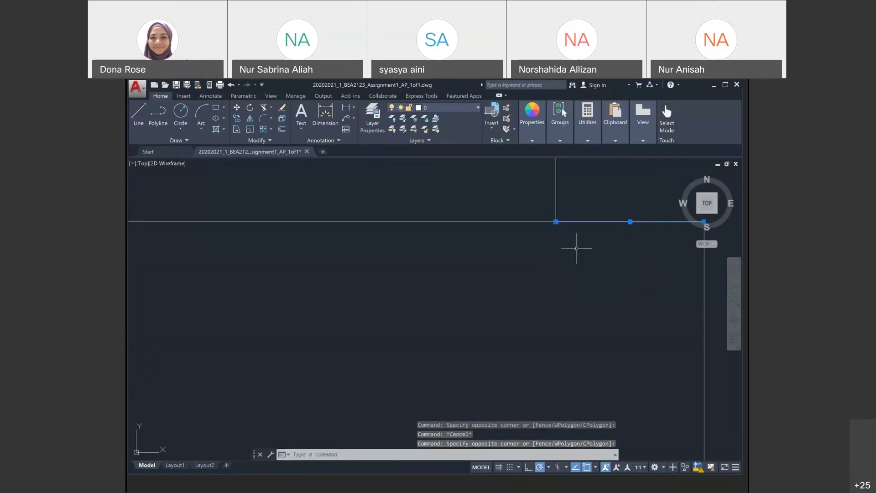
key(Escape)
- Pick one more line to inspect, deselect it, and zoom around the drawing
click(515, 215)
scroll(497, 274, up, 3)
key(Escape)
scroll(505, 267, down, 2)
click(507, 255)
key(Escape)
scroll(543, 314, down, 2)
scroll(579, 295, down, 3)
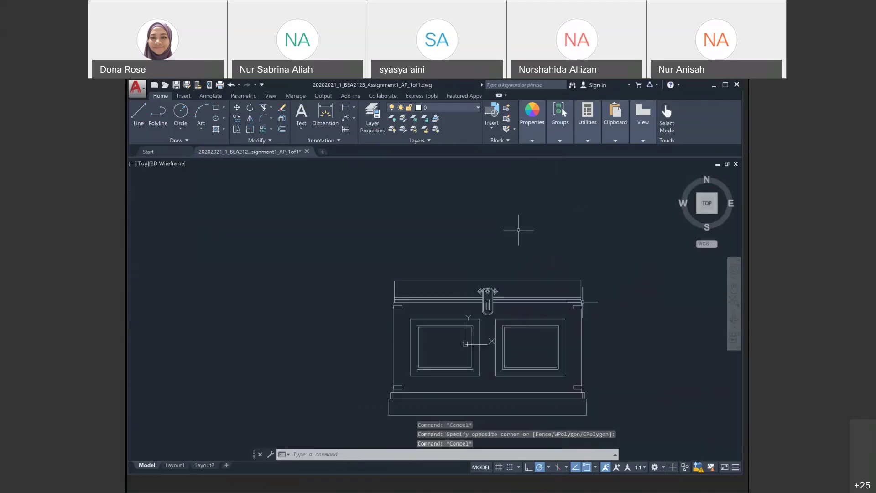
scroll(523, 274, up, 3)
scroll(505, 288, down, 3)
scroll(504, 254, up, 2)
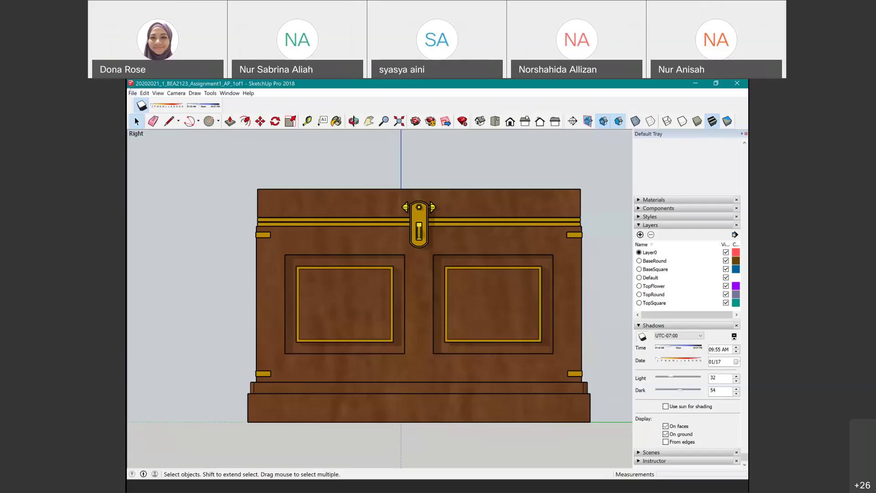
click(132, 93)
mouse_move(167, 211)
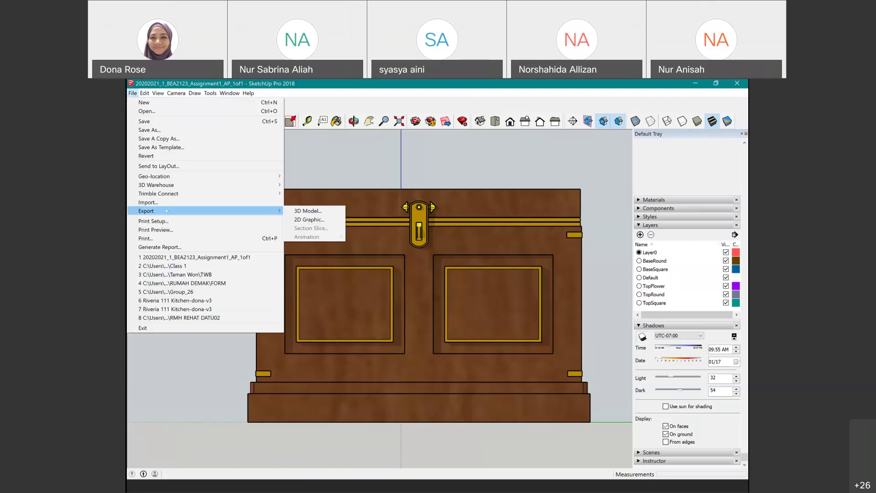
click(308, 212)
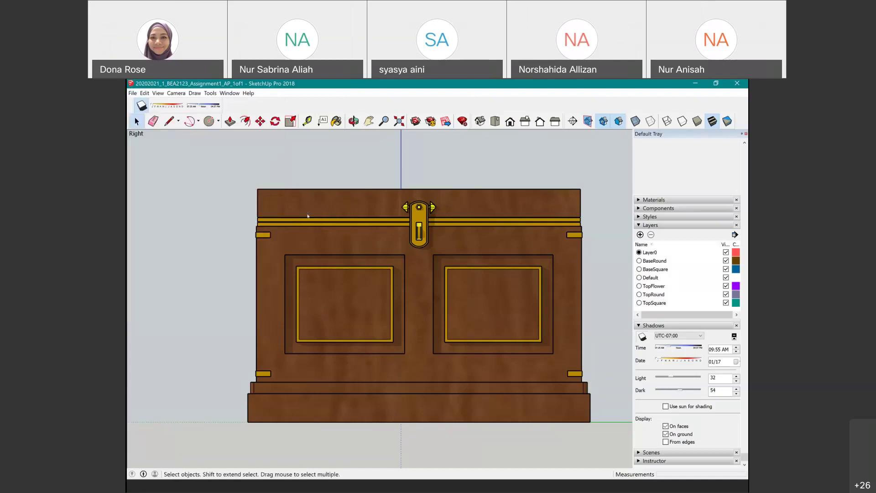
click(414, 320)
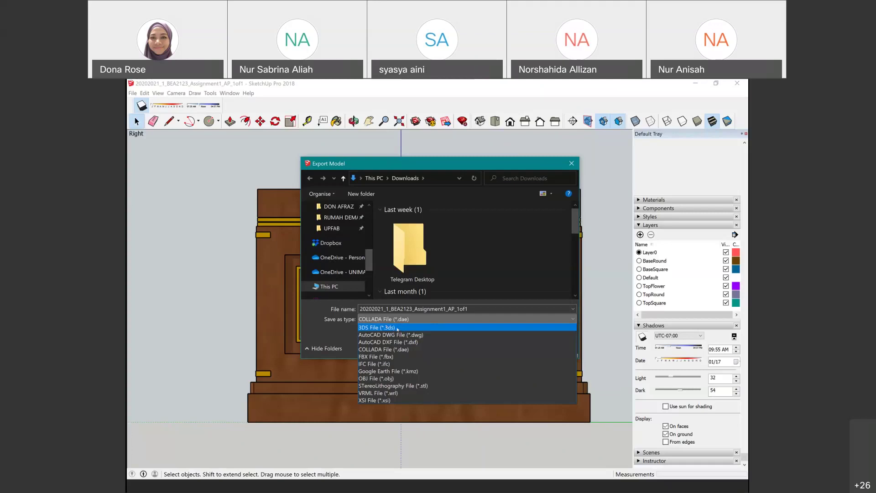
click(344, 326)
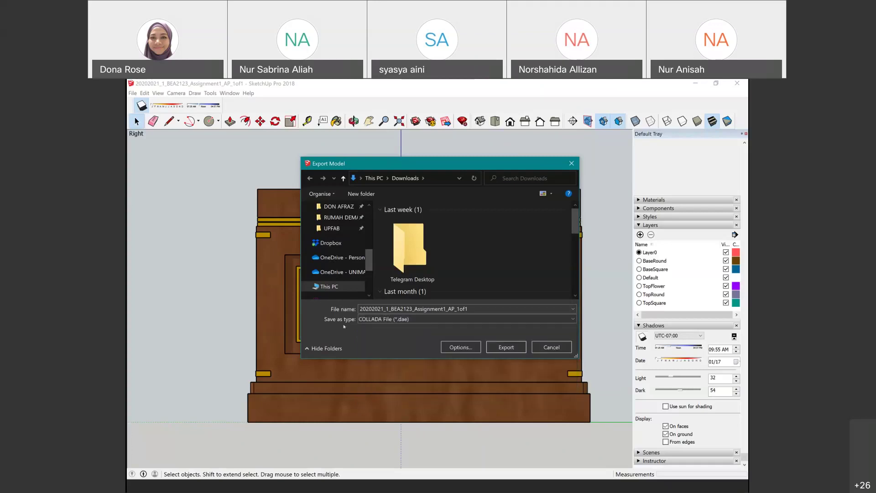
click(544, 347)
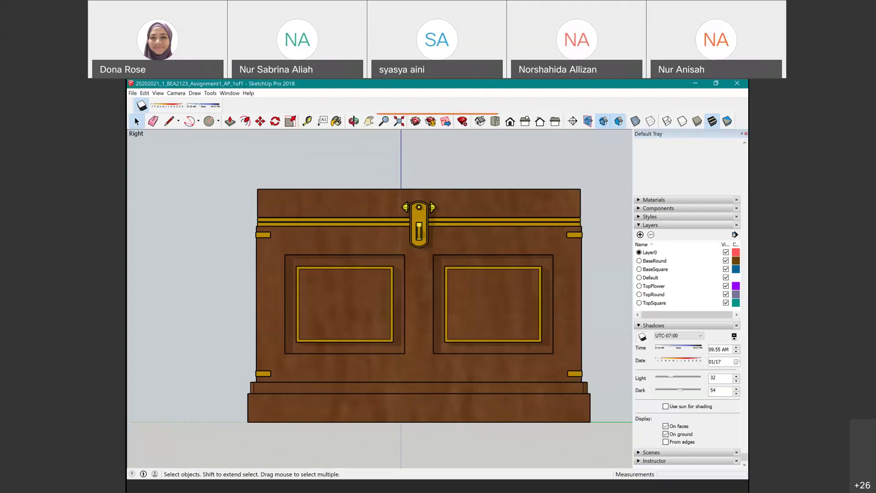